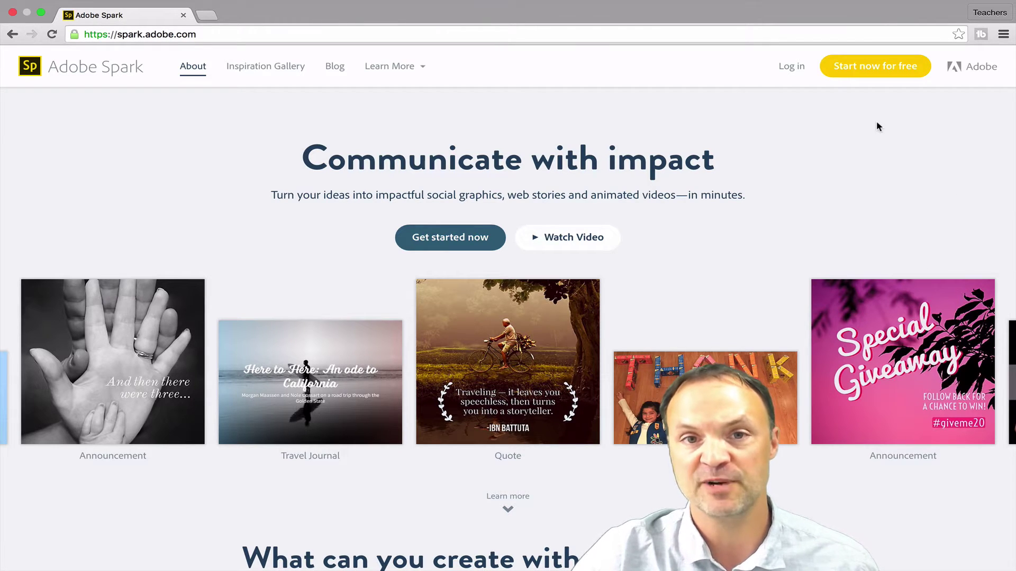
Sign in to Adobe Spark with the school Google account, allowing Adobe ID offline access
click(856, 72)
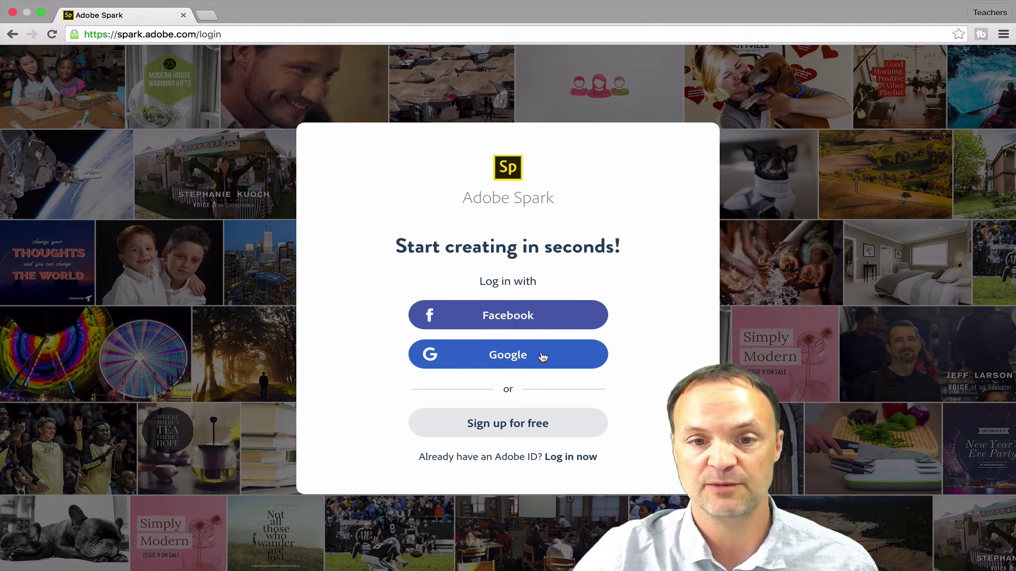
click(516, 356)
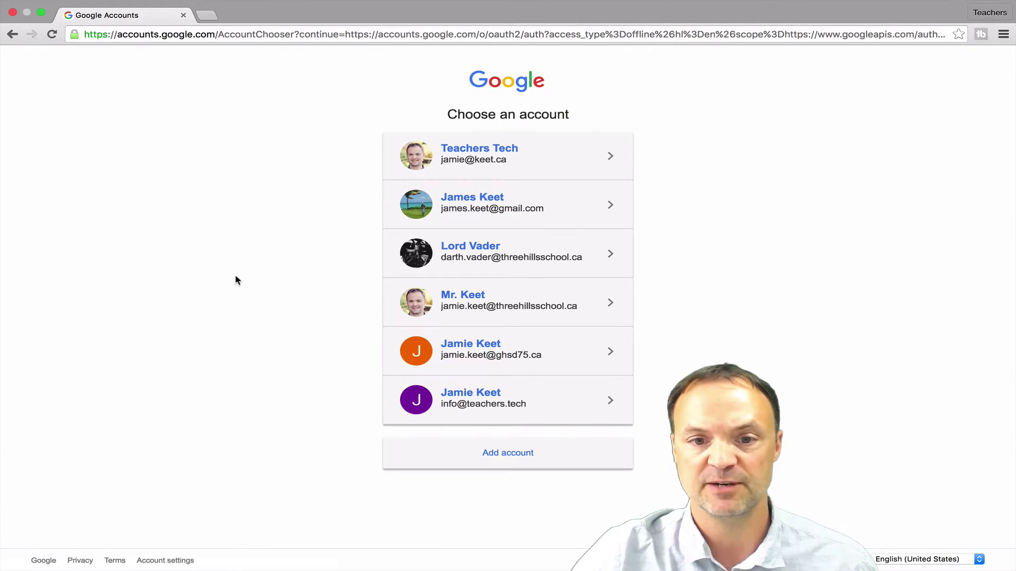
click(495, 348)
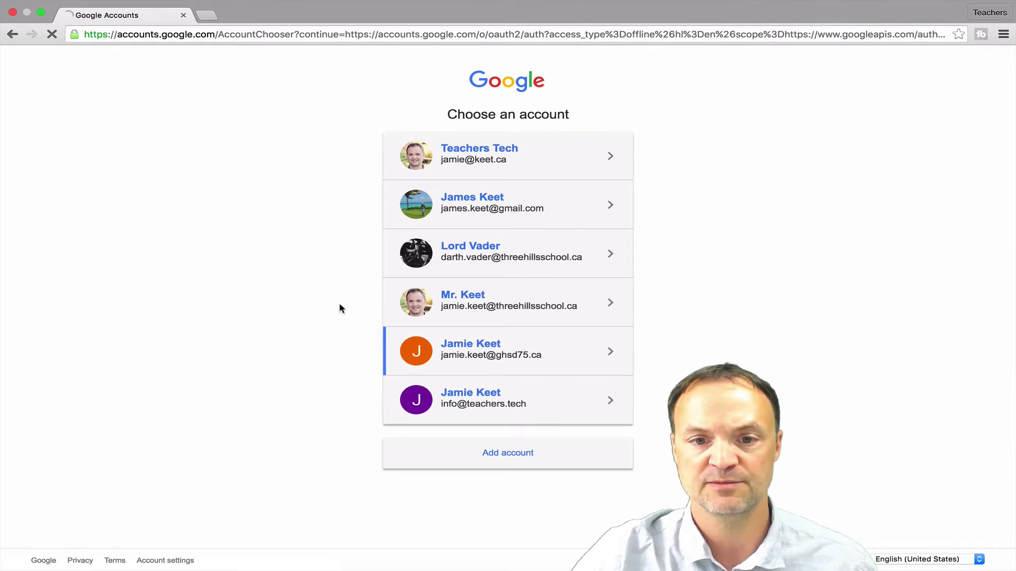
click(457, 355)
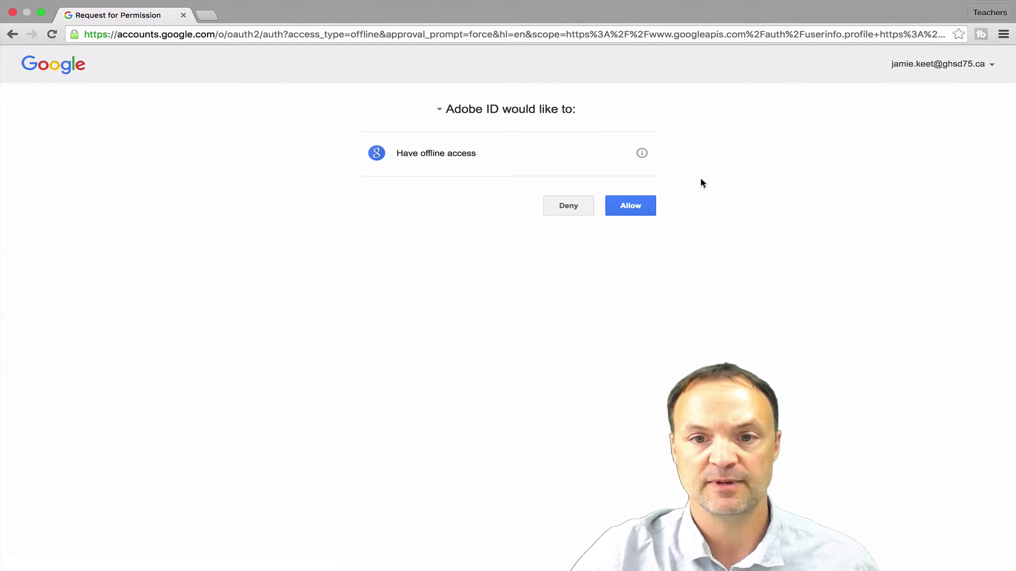
click(635, 210)
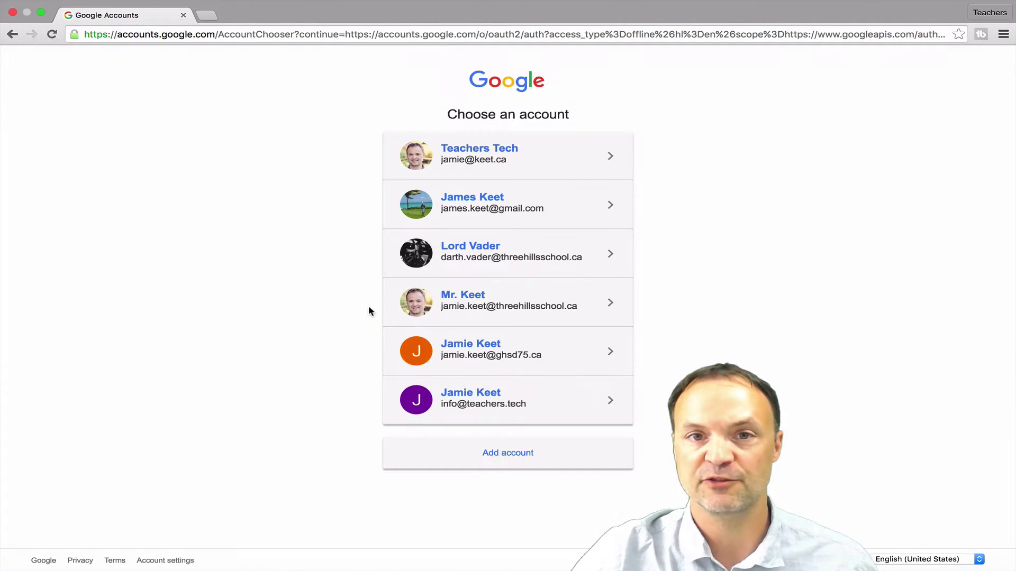
click(469, 359)
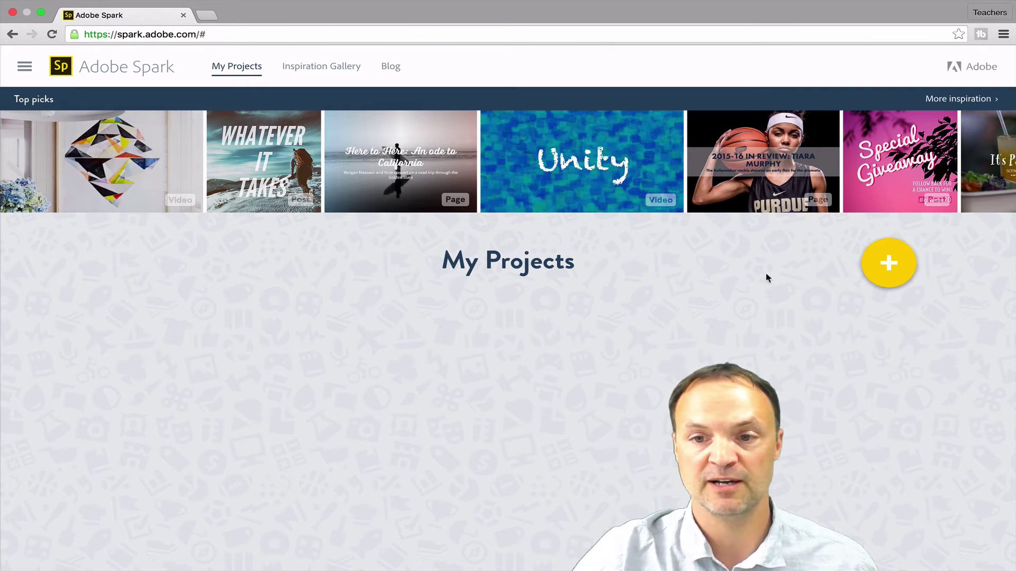
Dismiss the Post/Page/Video creation choices and open the side navigation menu
click(880, 264)
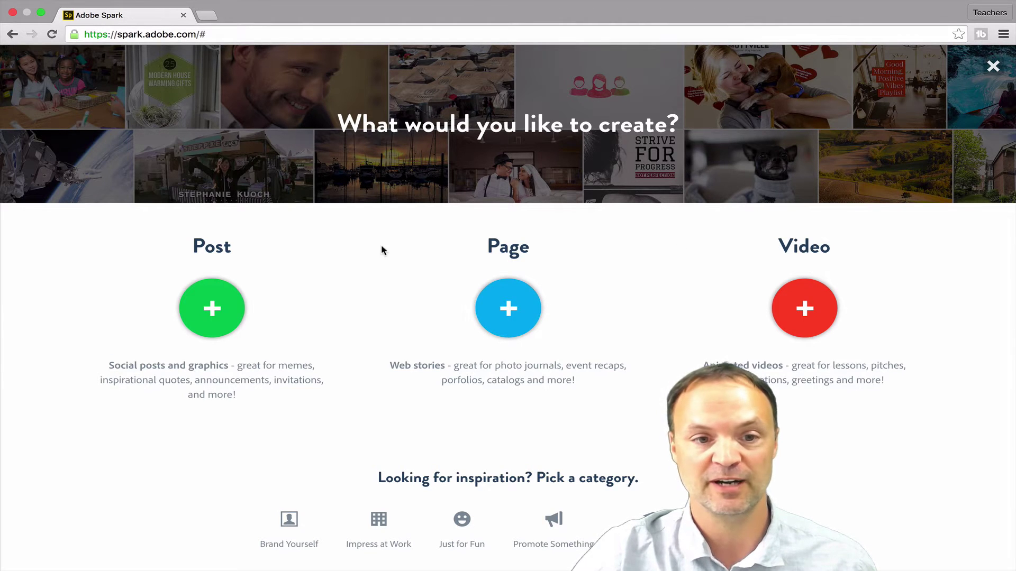
click(993, 66)
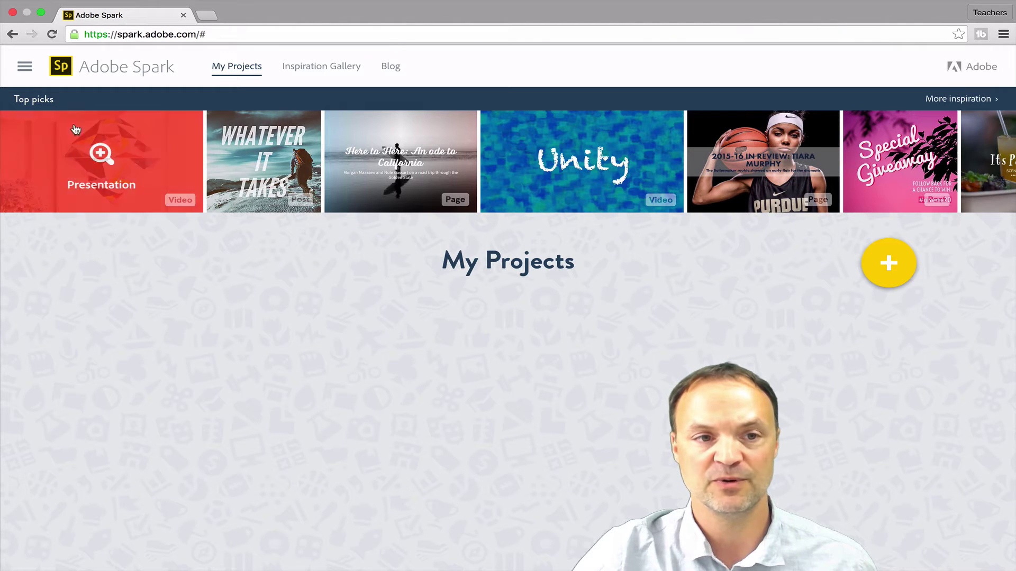
click(25, 67)
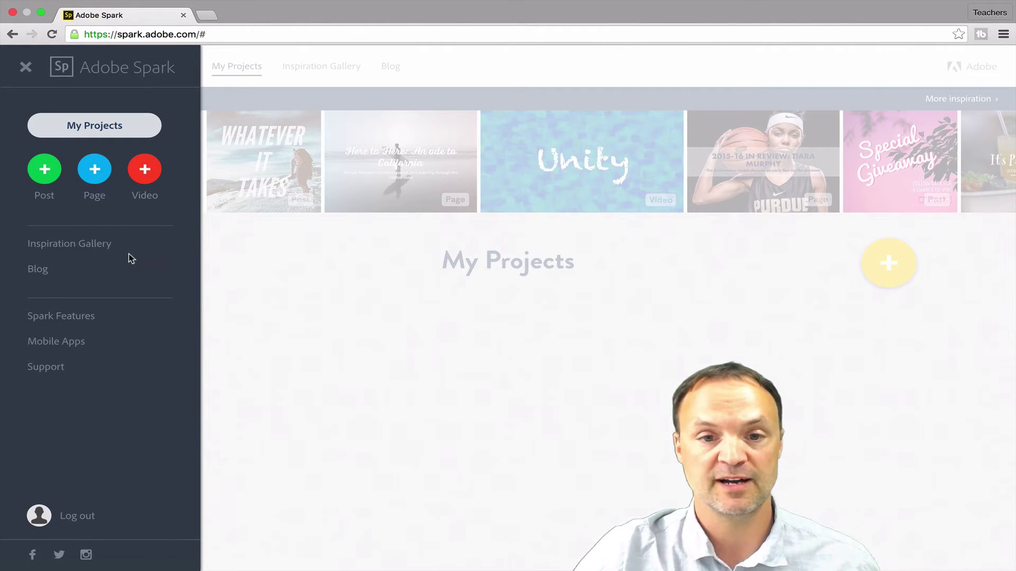
Open the Inspiration Gallery of #SparkMade sample projects from the side menu
click(85, 250)
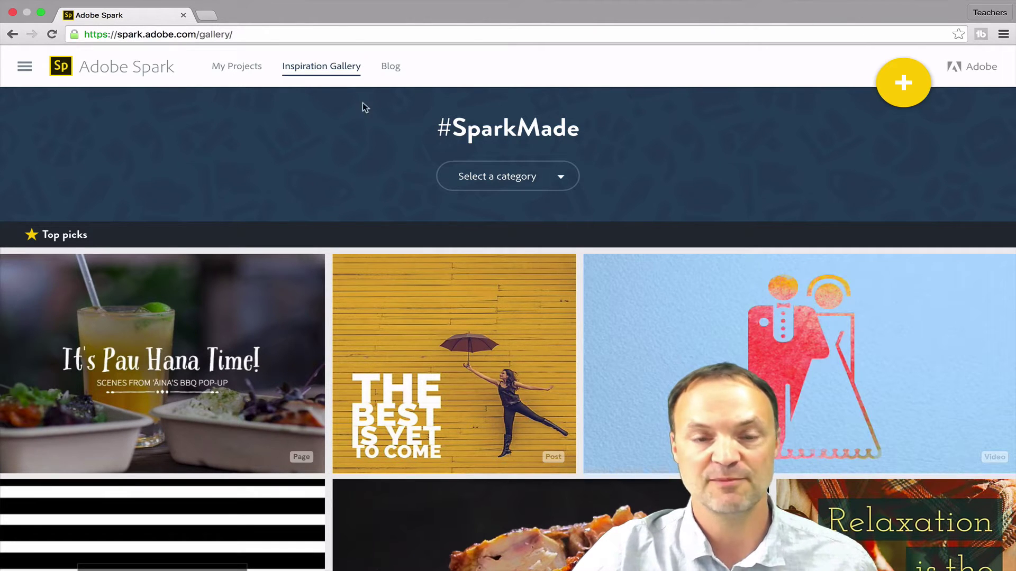
Start a new Post project, signing in again with the school Google account
click(900, 83)
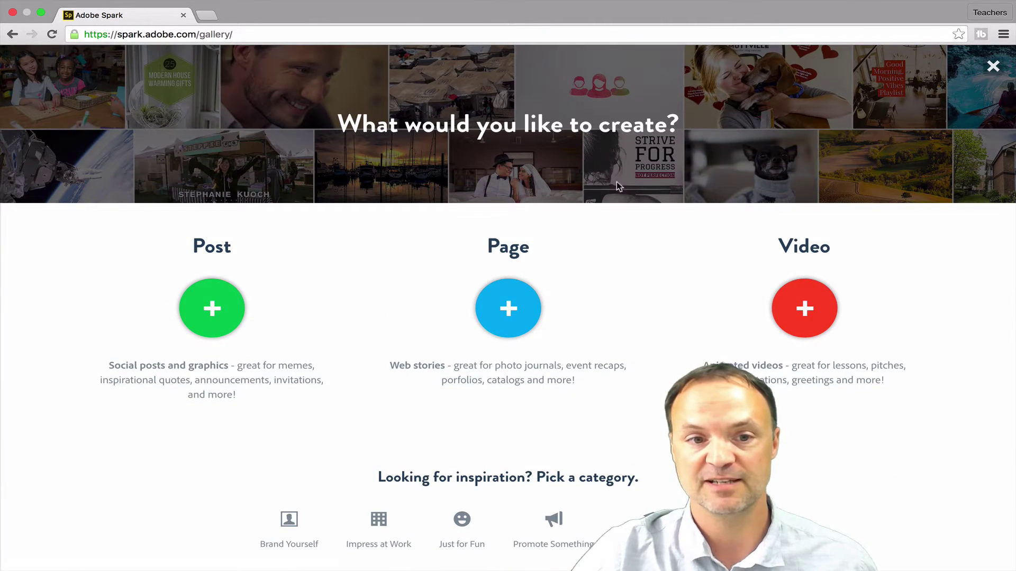
click(211, 311)
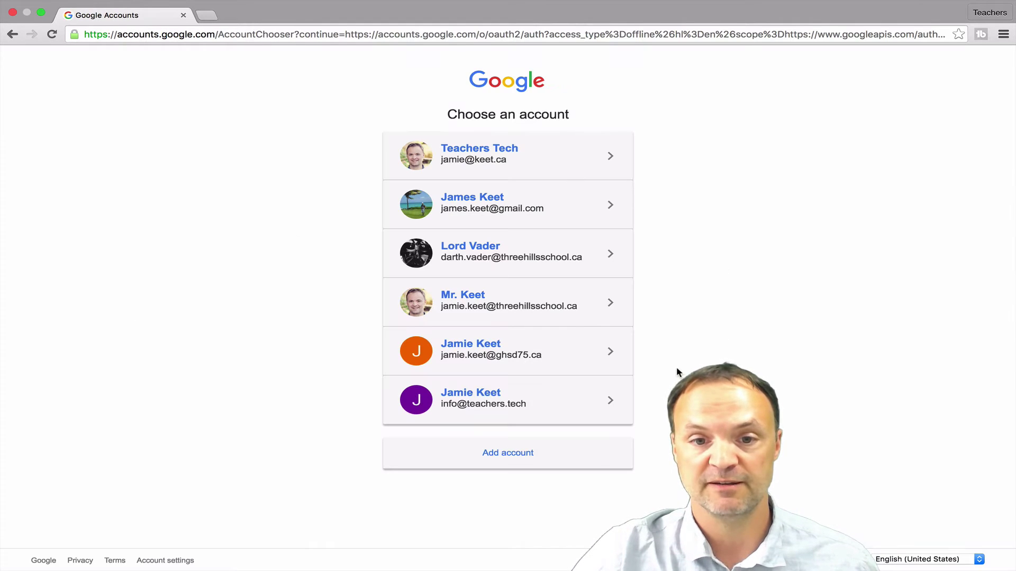
click(497, 347)
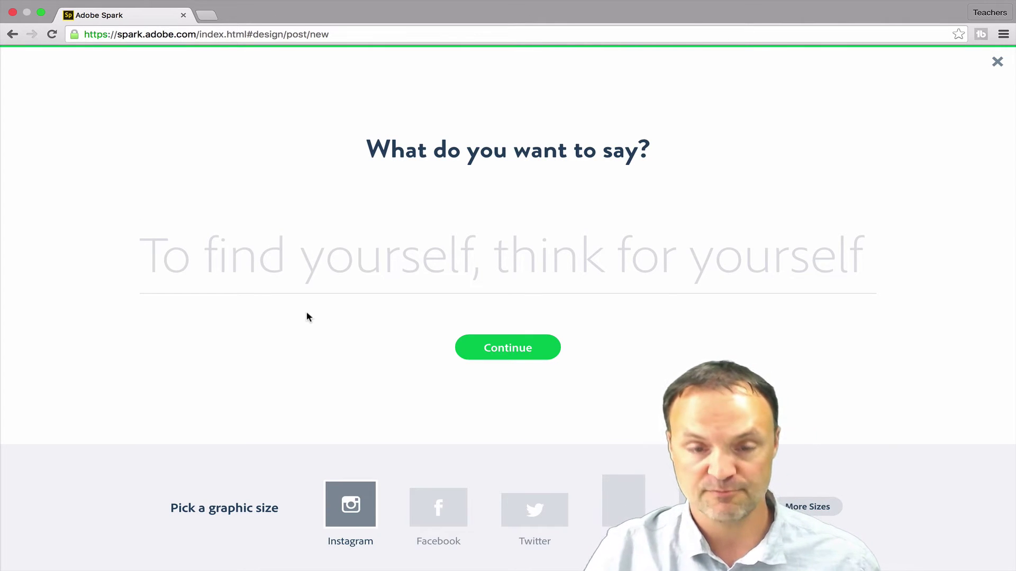
Enter 'My first Spark' as the post text and generate the design
text(My first)
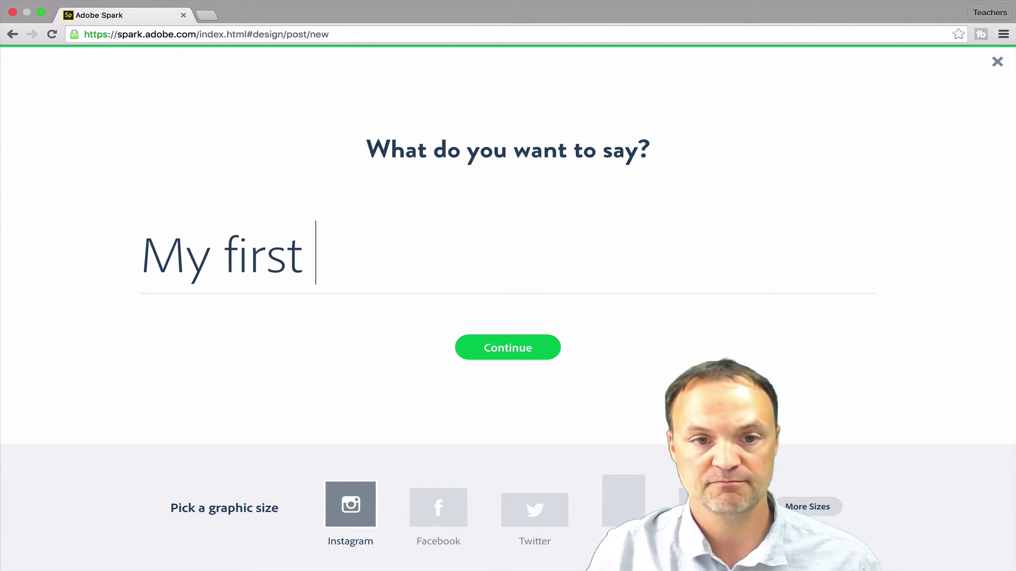
text( Spark)
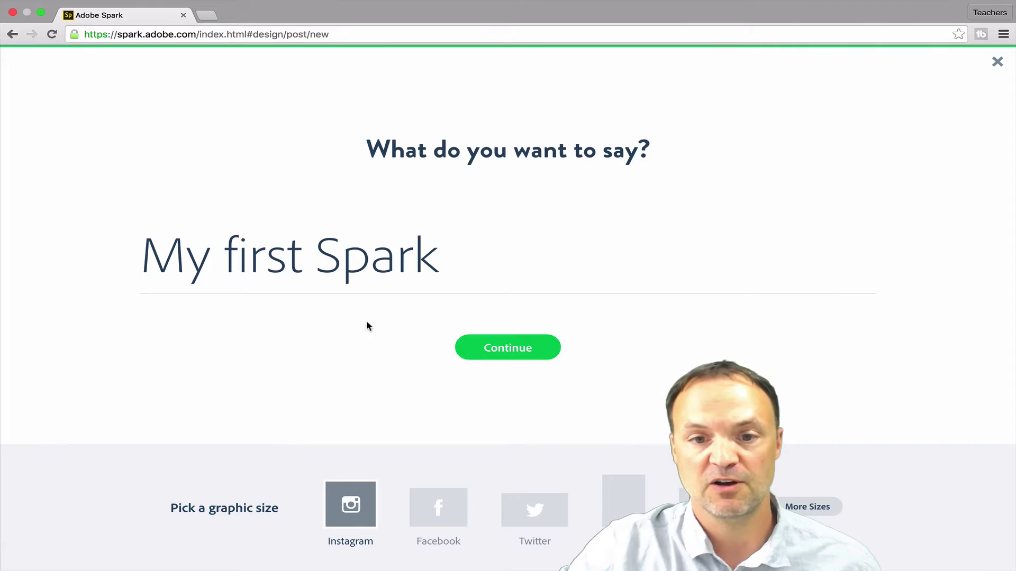
click(551, 348)
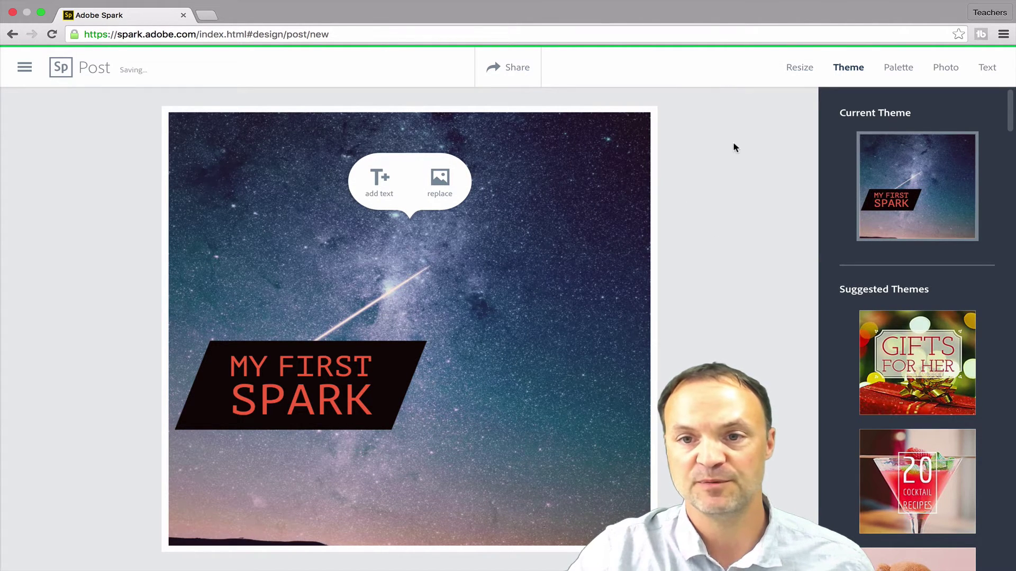
Resize the post to the 16:9 Youtube thumbnail format
click(801, 71)
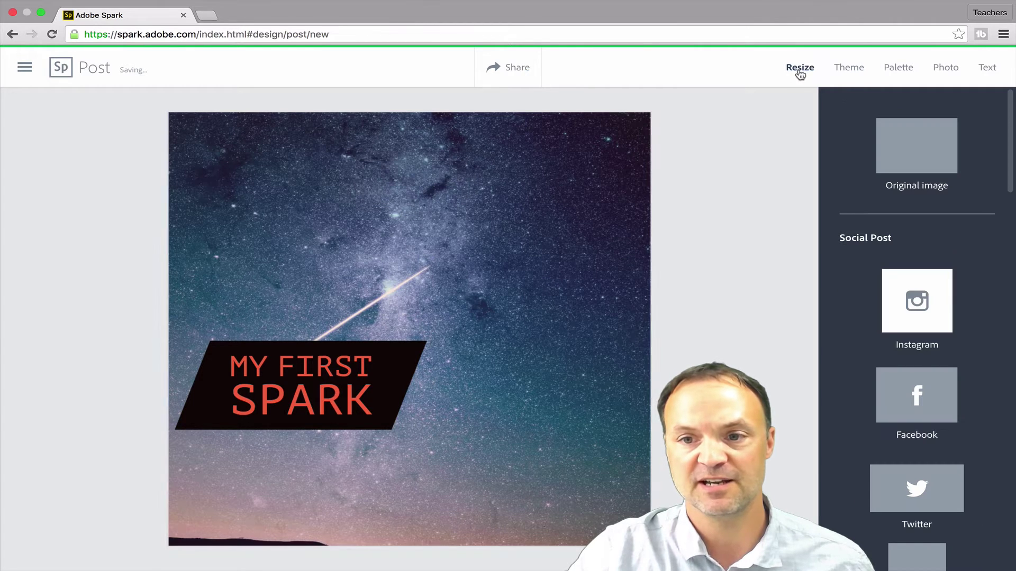
scroll(845, 187, down, 2)
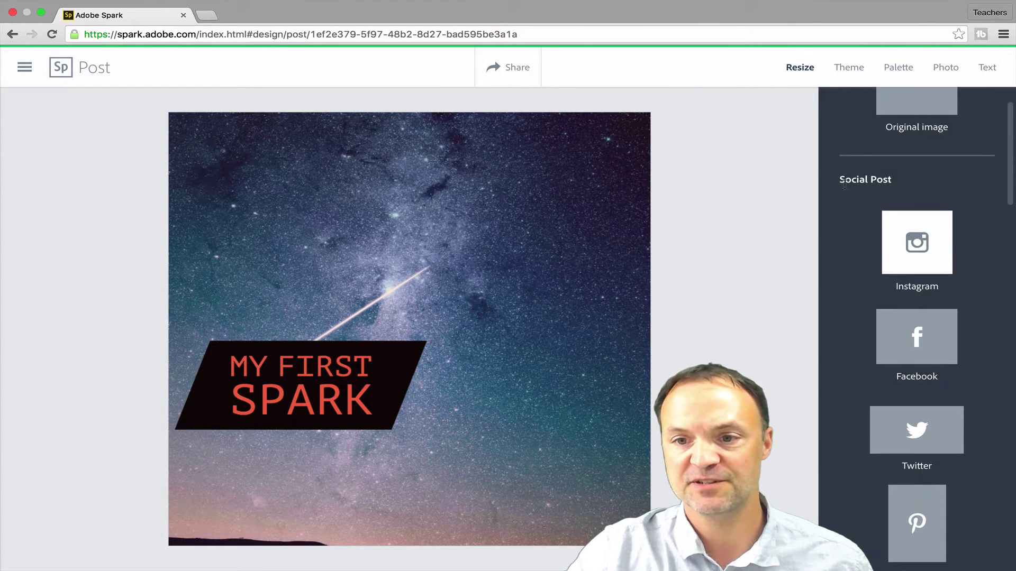
scroll(845, 248, down, 1)
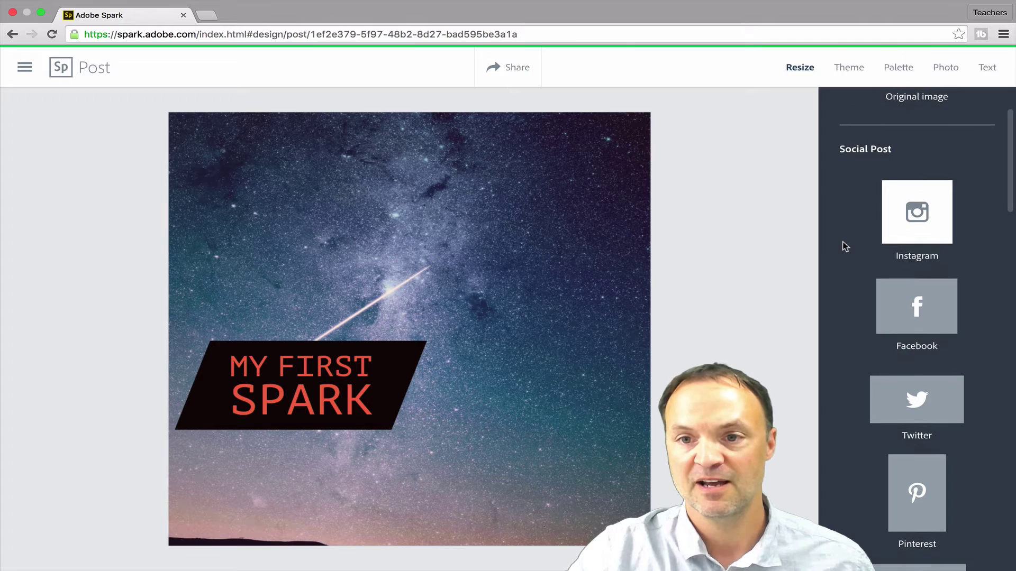
scroll(852, 243, down, 2)
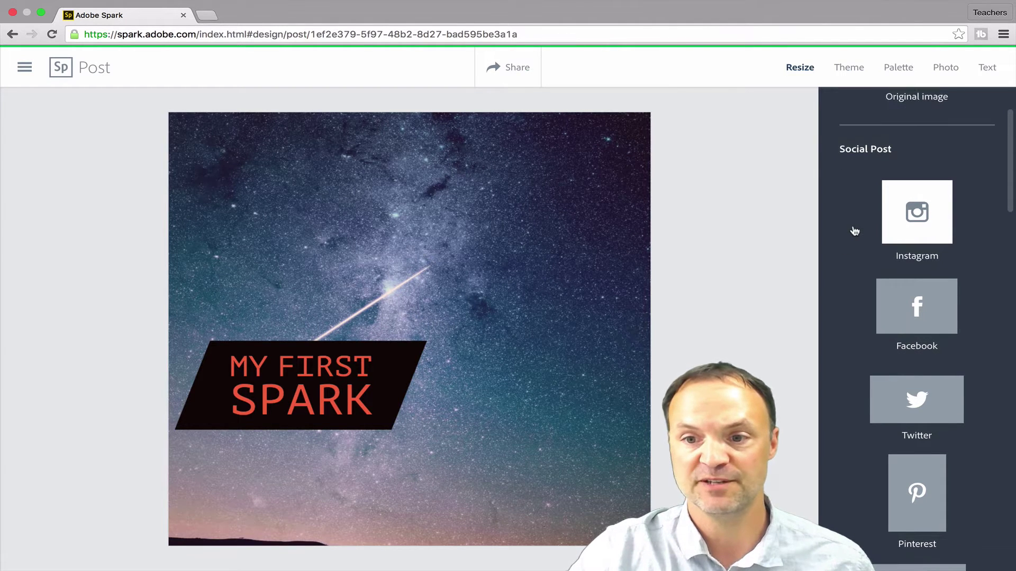
scroll(852, 285, down, 6)
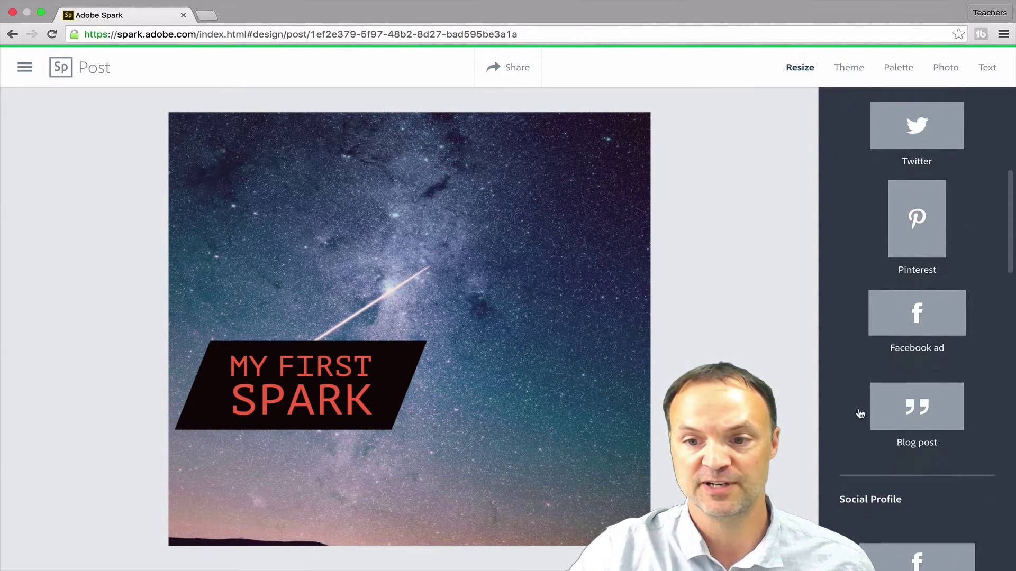
scroll(860, 414, down, 10)
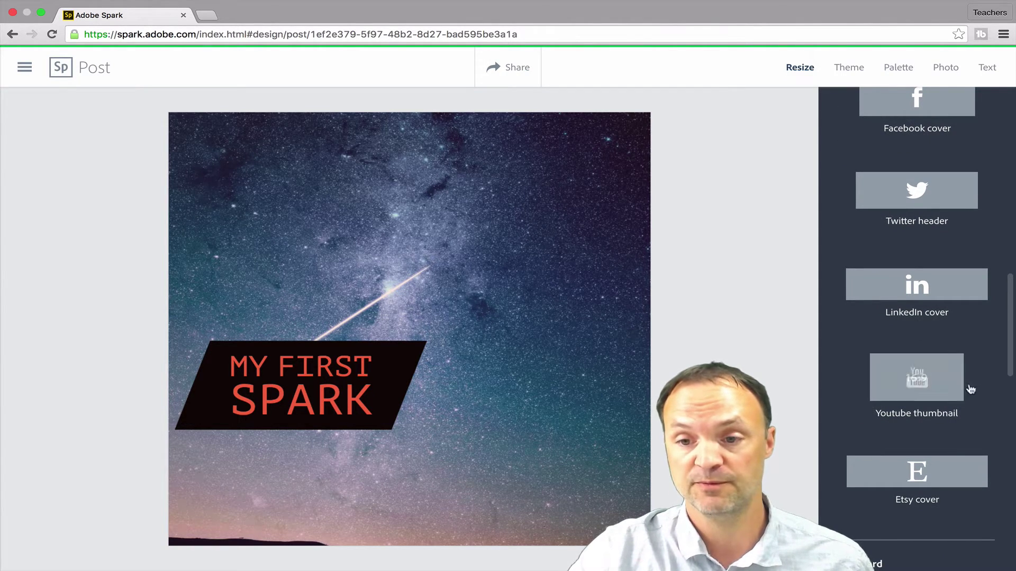
click(885, 380)
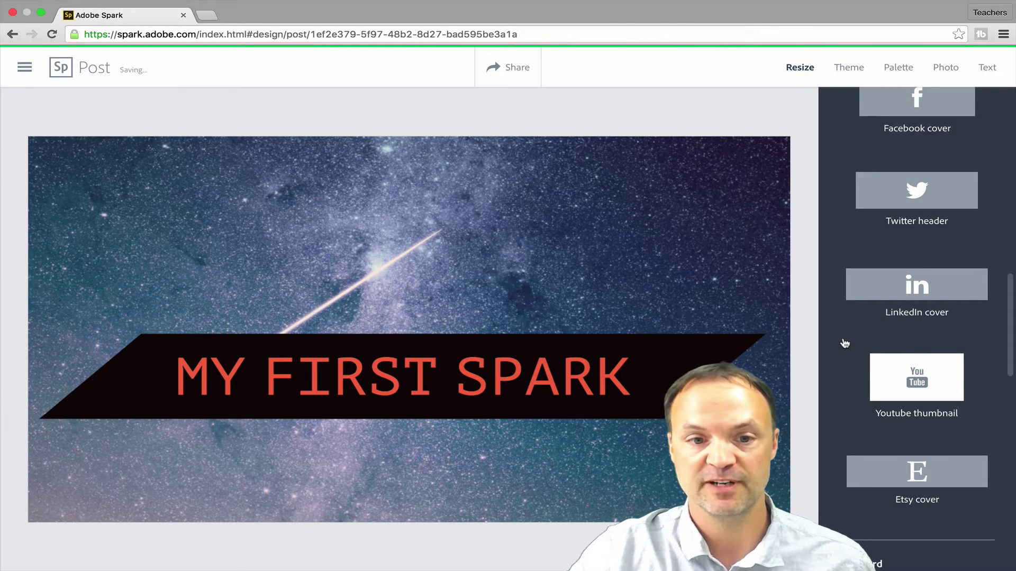
Add a 'Hello' text block, then shrink it and centre it on the post
click(555, 266)
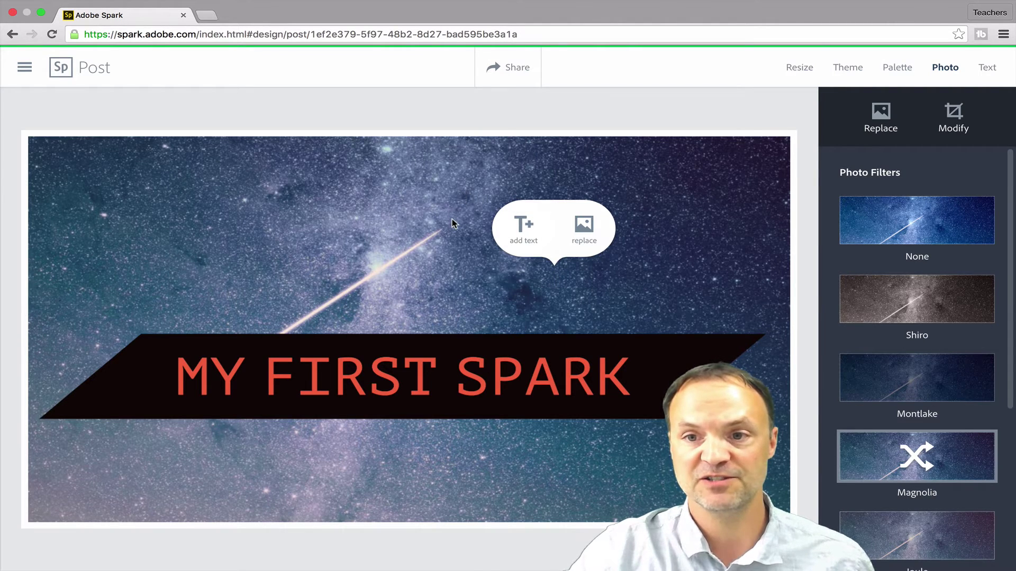
click(524, 242)
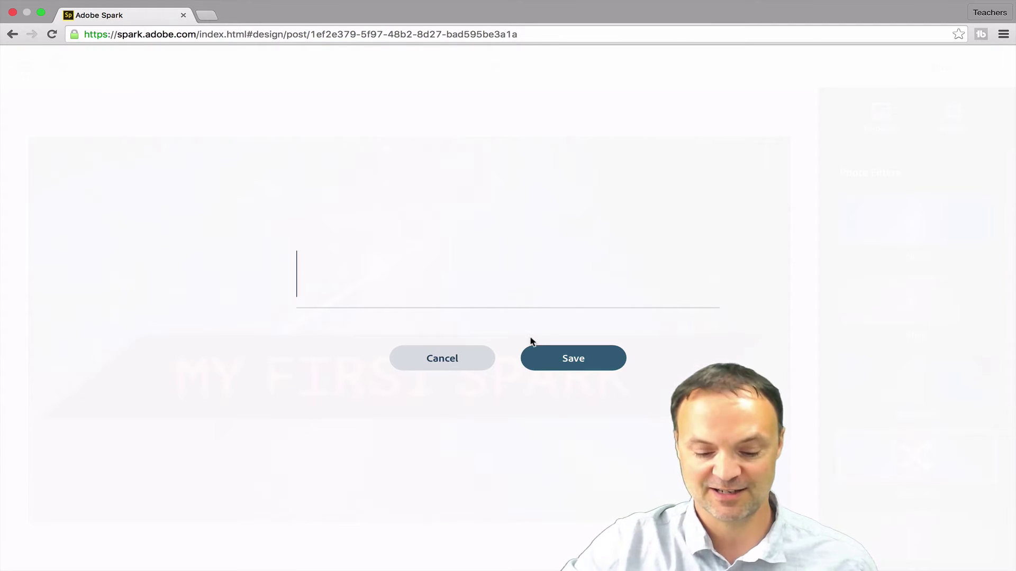
text(Hello)
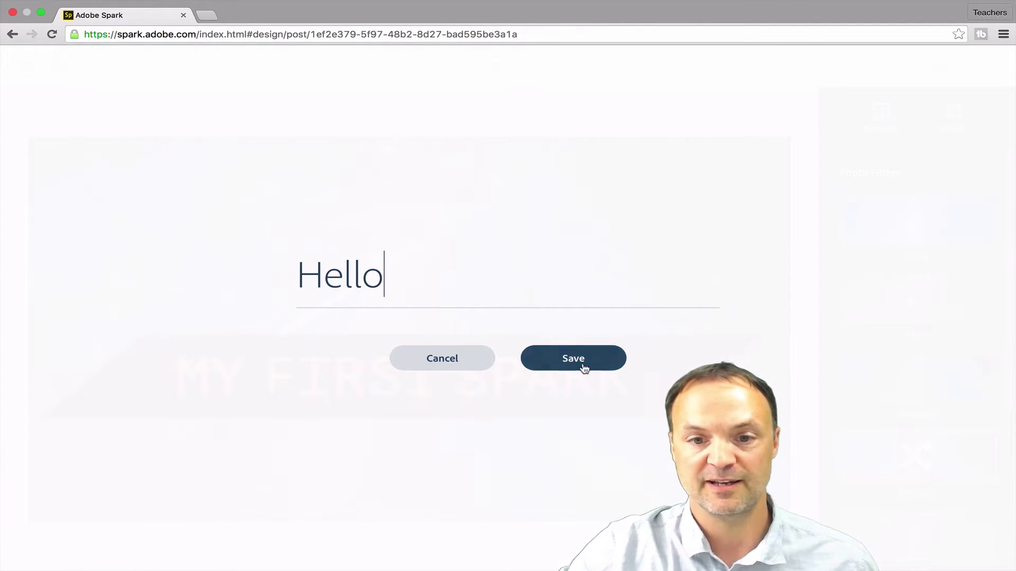
click(584, 367)
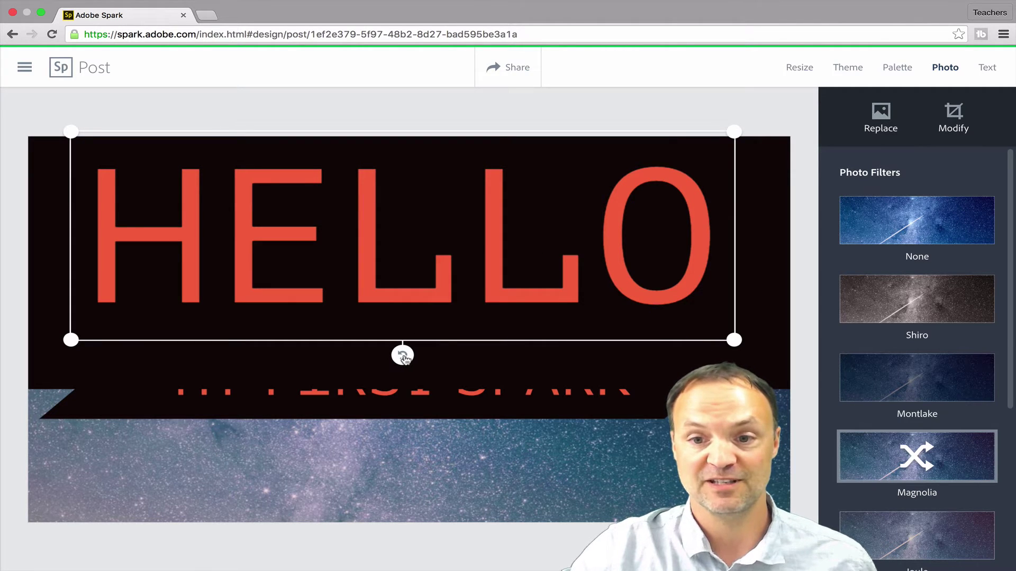
drag(734, 341, 578, 263)
drag(443, 233, 513, 344)
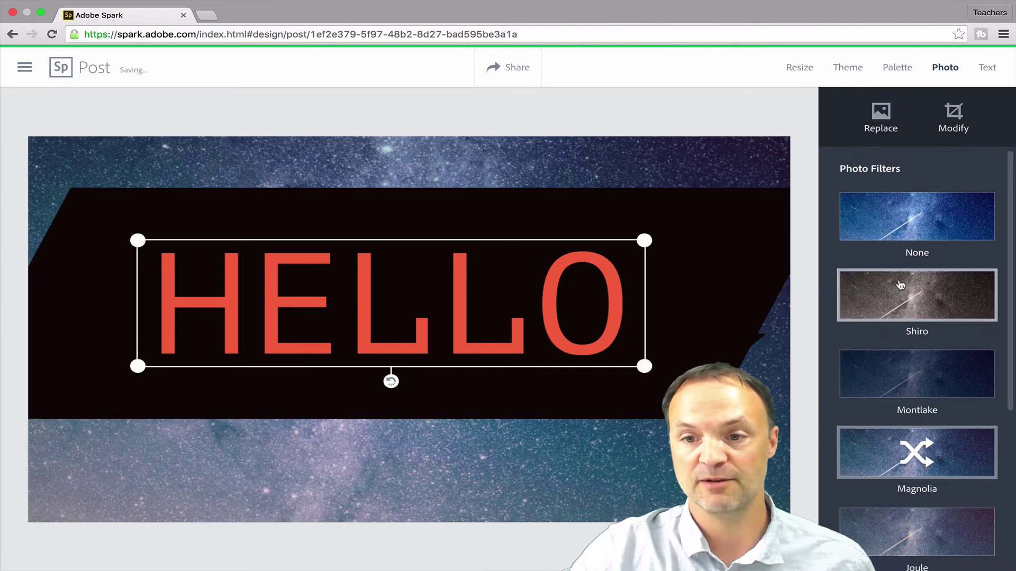
Apply the Fremont filter to the starry background photo and select the title text
scroll(913, 370, down, 3)
click(913, 389)
click(939, 473)
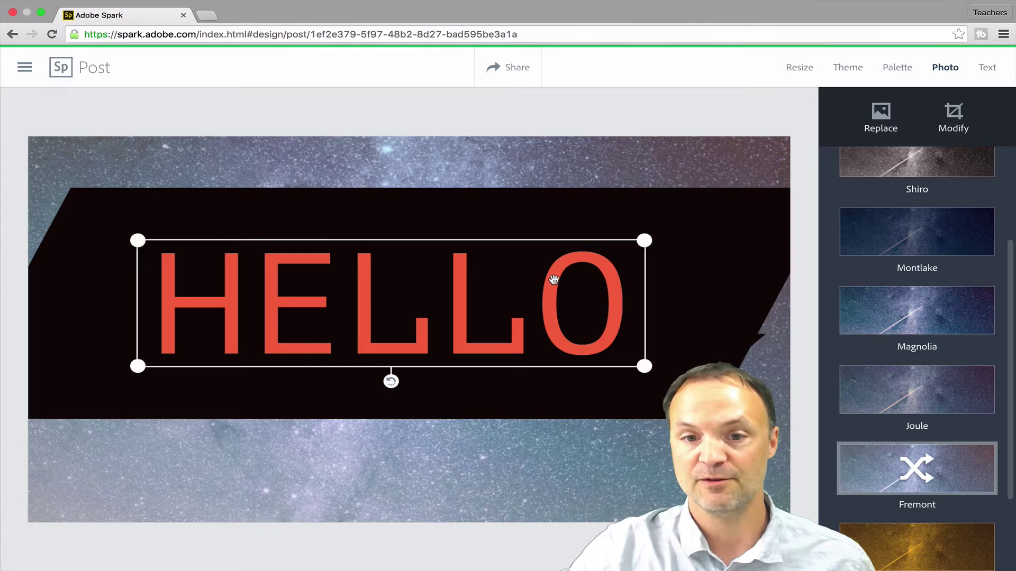
click(513, 302)
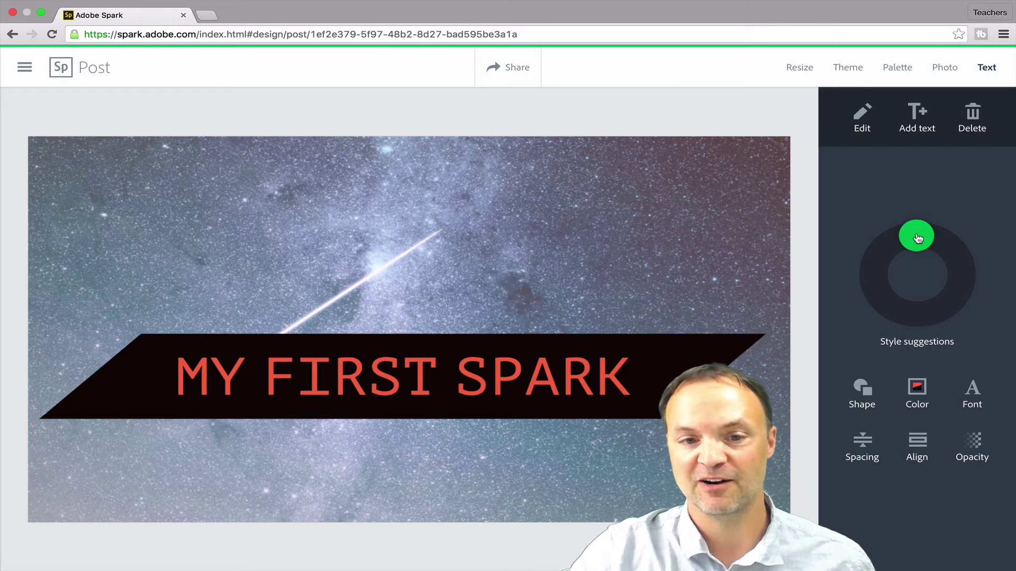
mouse_move(918, 238)
mouse_down()
mouse_move(939, 242)
mouse_move(959, 269)
mouse_move(941, 310)
mouse_move(885, 306)
mouse_move(876, 290)
mouse_move(880, 255)
mouse_move(913, 235)
mouse_up()
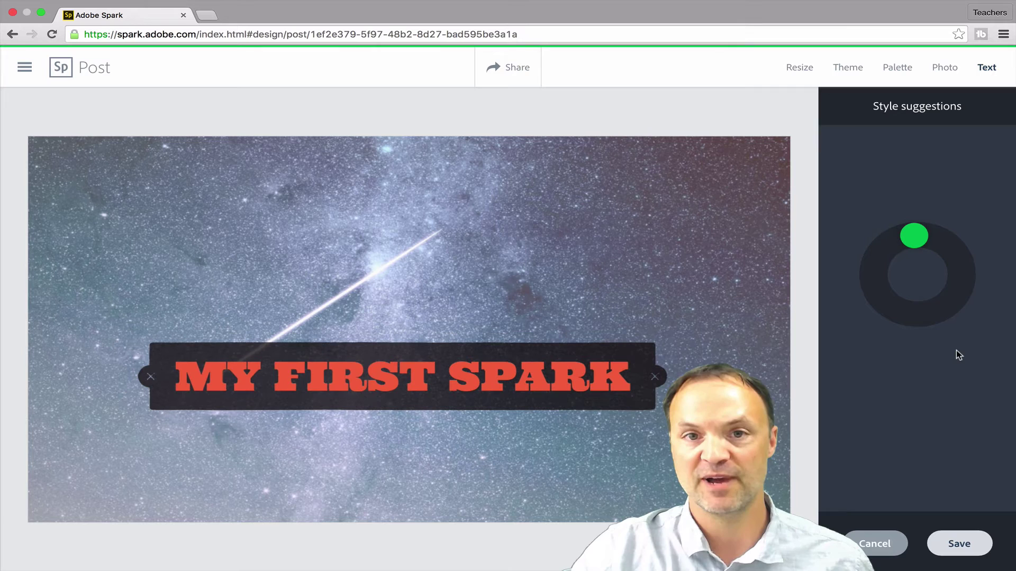
click(883, 550)
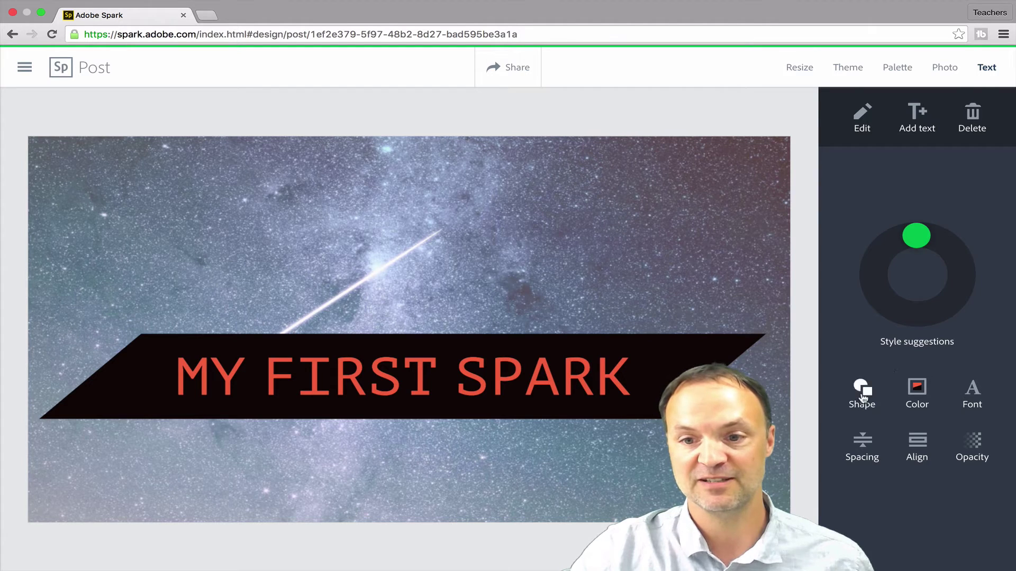
click(863, 397)
click(871, 366)
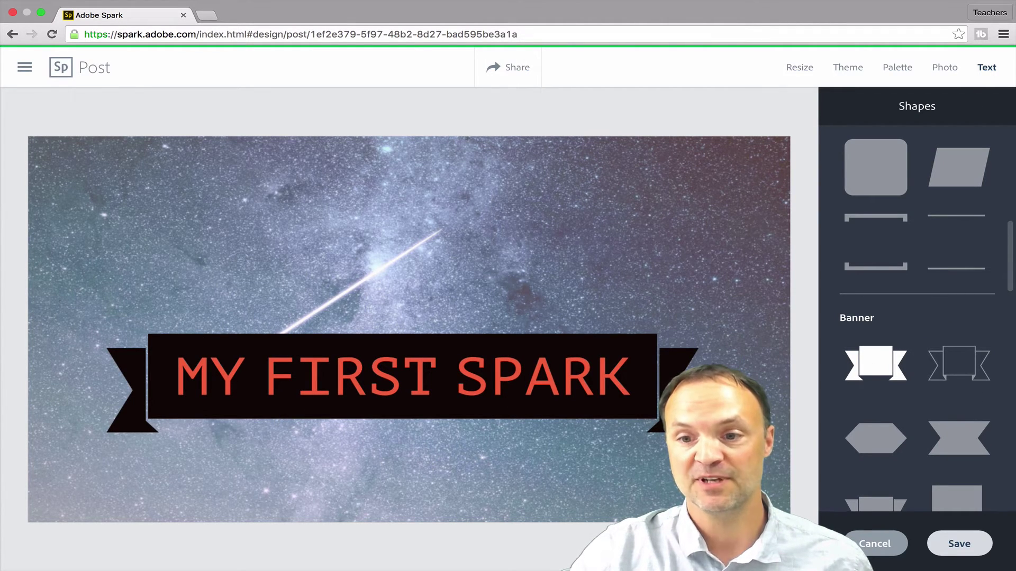
click(865, 433)
scroll(910, 408, down, 1)
click(972, 394)
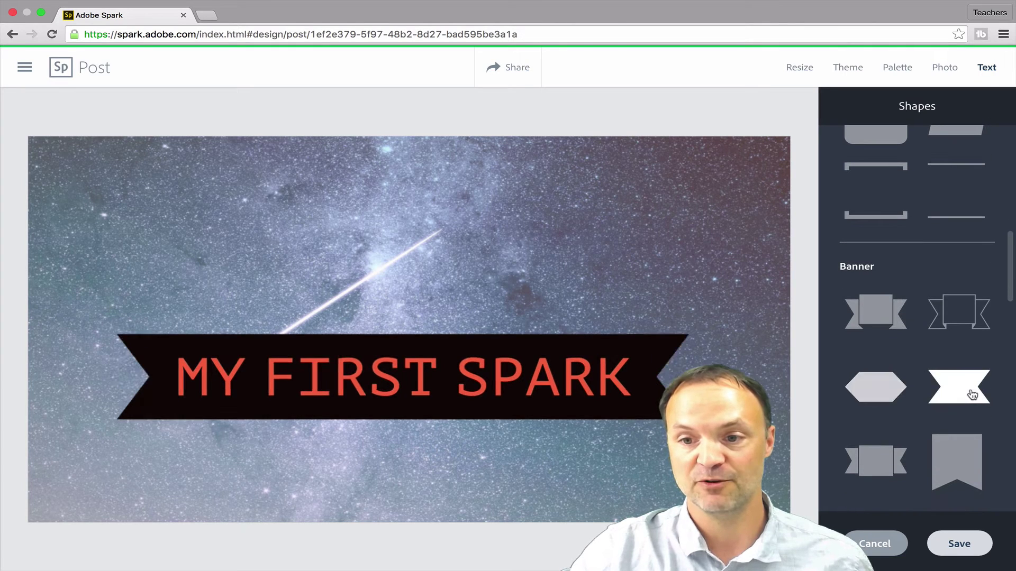
click(889, 545)
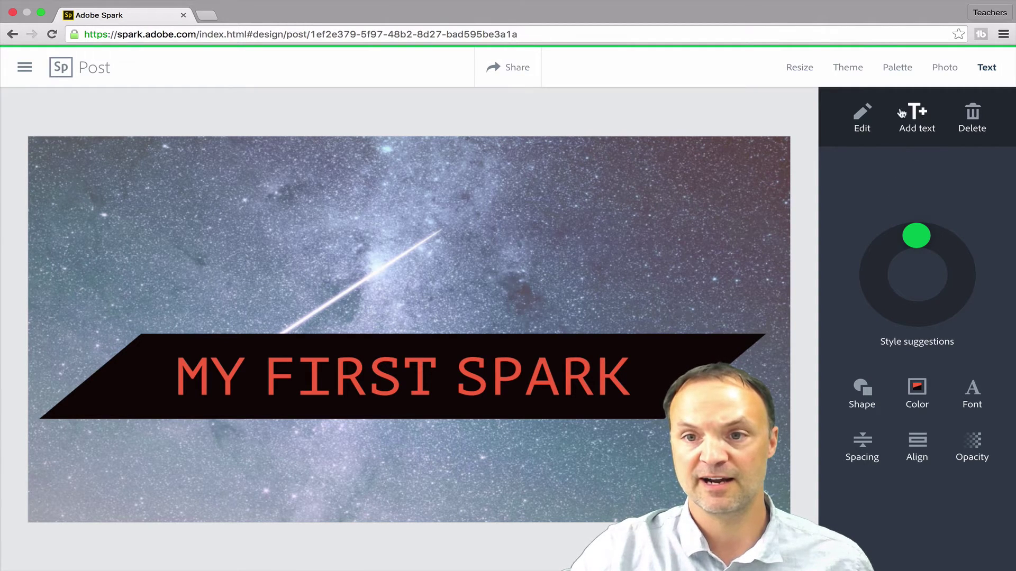
Apply the green-bracket DIY Bear Softie theme and the teal and lime colour palette
click(849, 69)
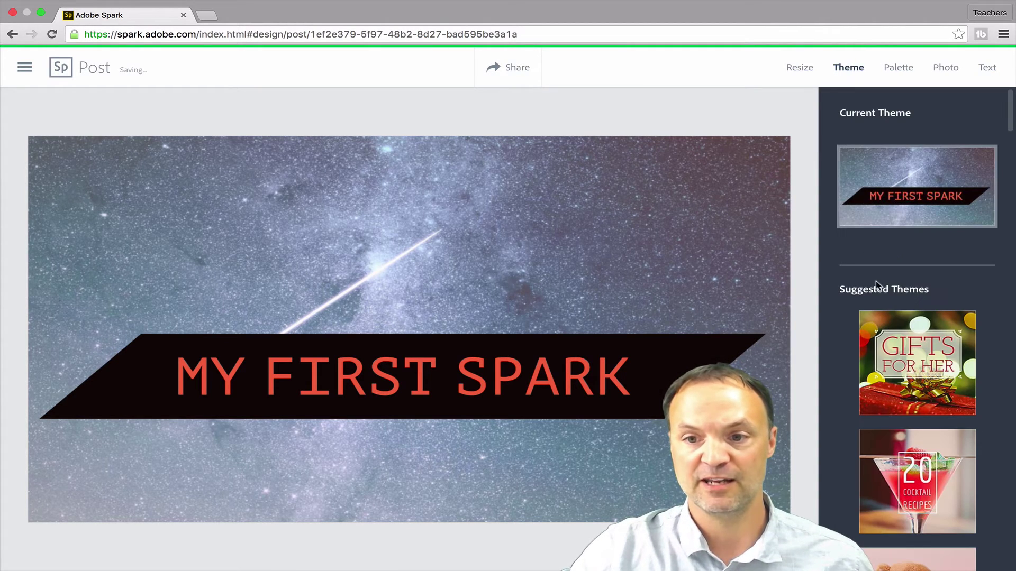
click(884, 399)
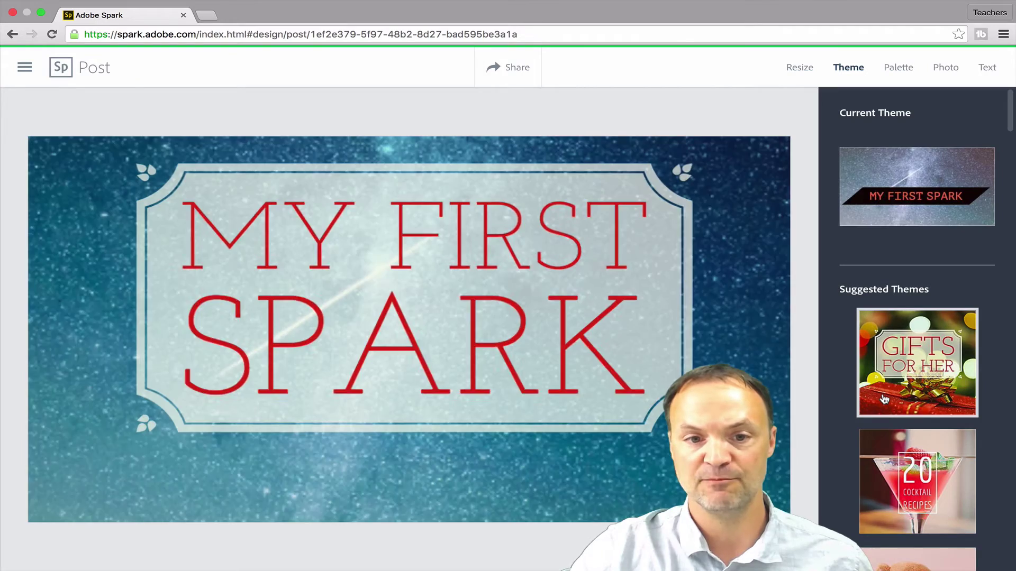
scroll(889, 418, down, 1)
click(898, 431)
scroll(898, 431, down, 3)
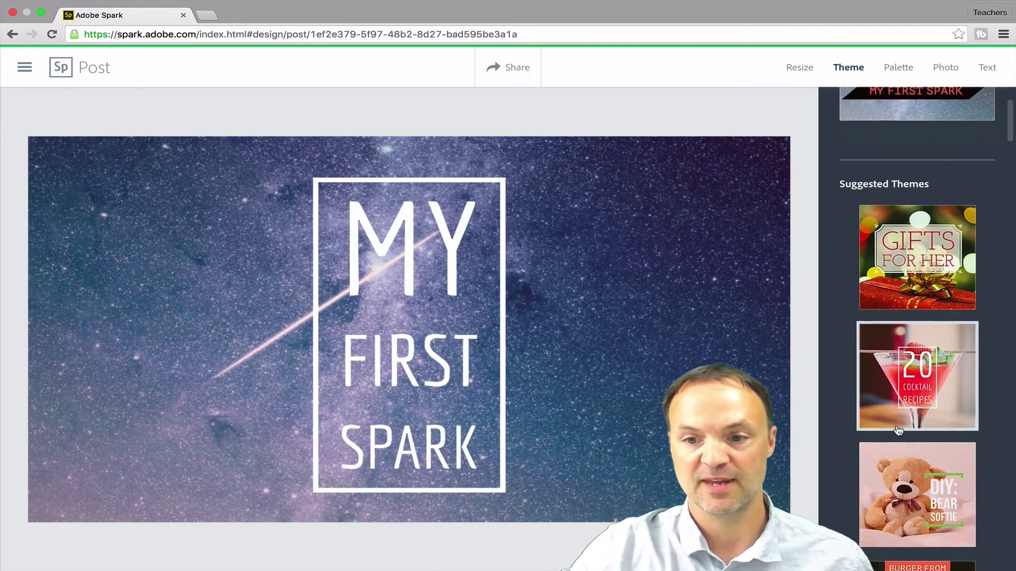
click(902, 473)
scroll(902, 473, up, 3)
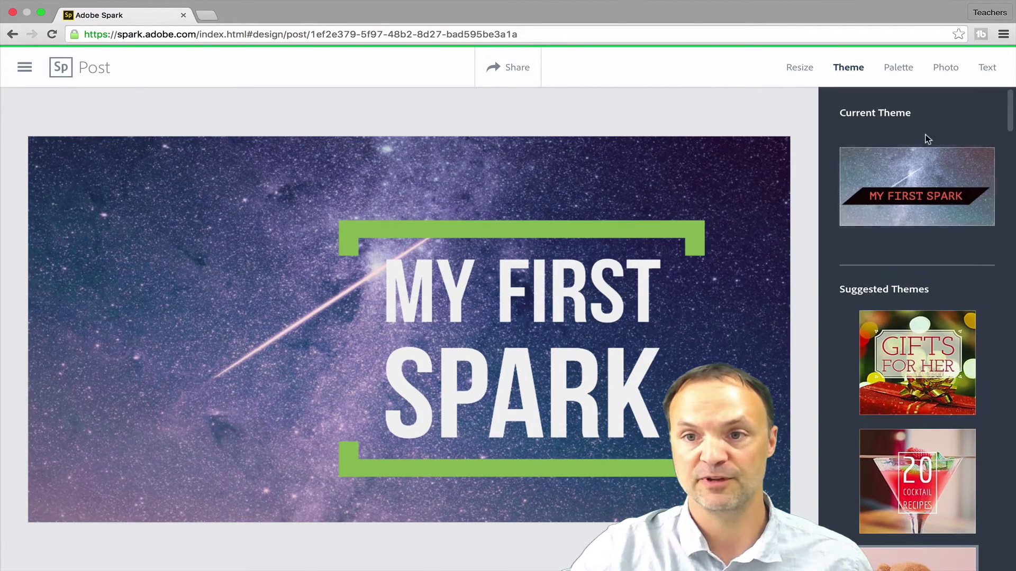
click(898, 69)
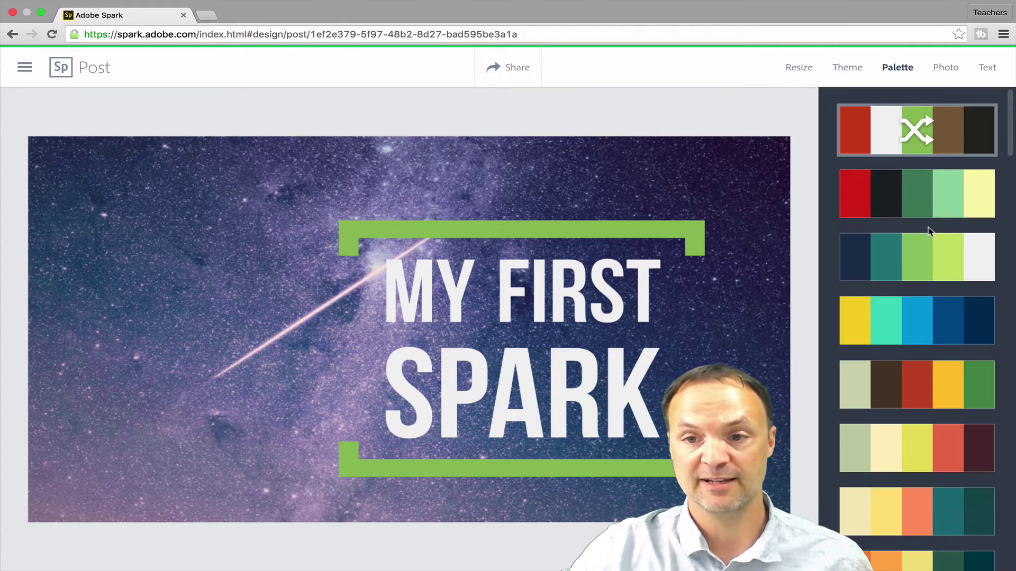
click(905, 270)
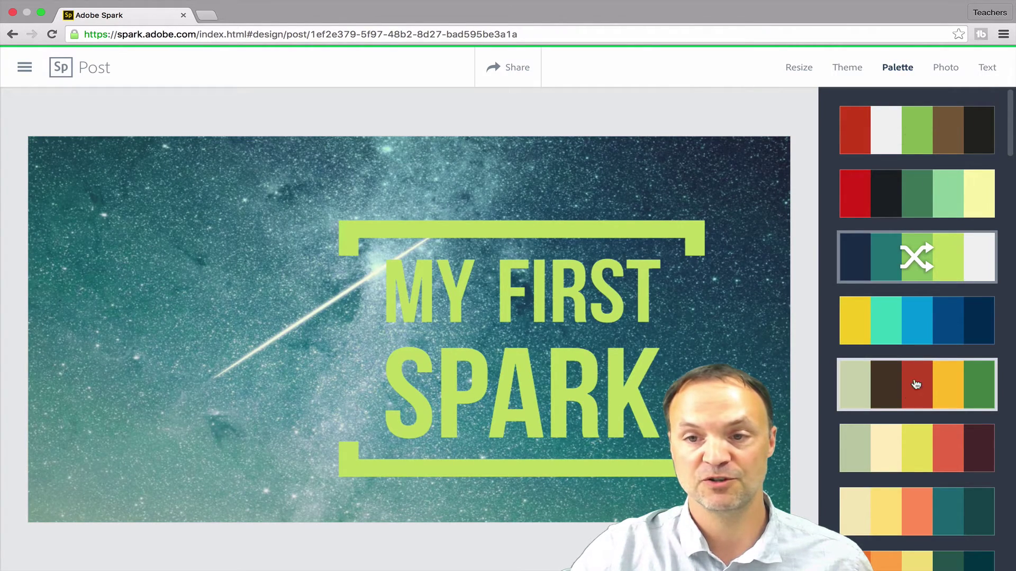
click(945, 69)
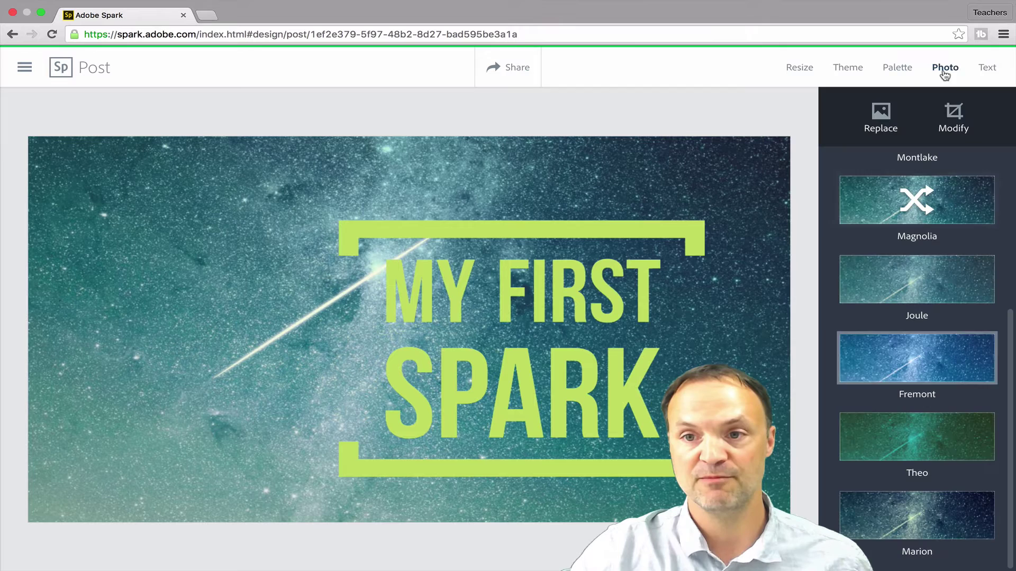
click(881, 114)
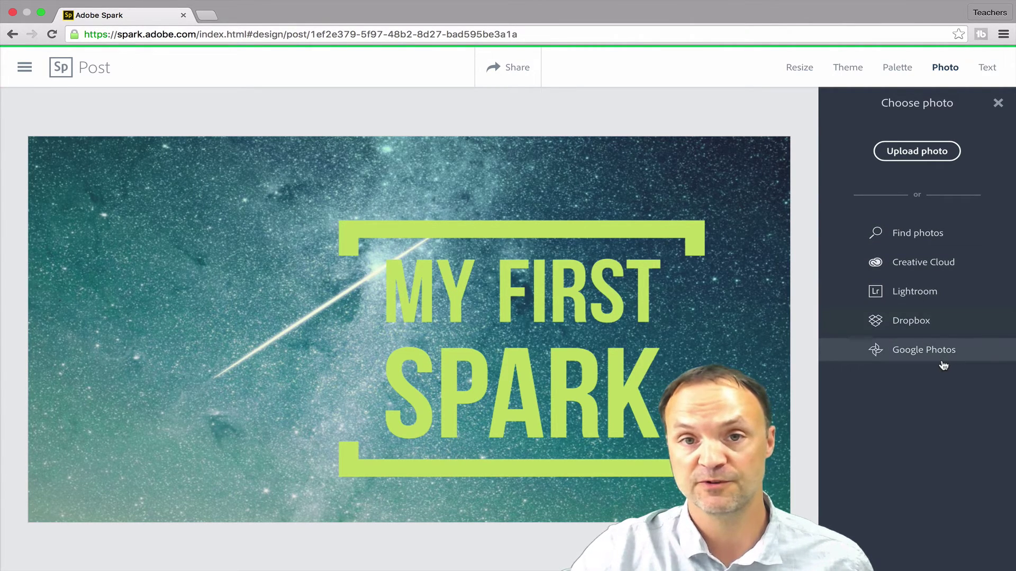
click(930, 157)
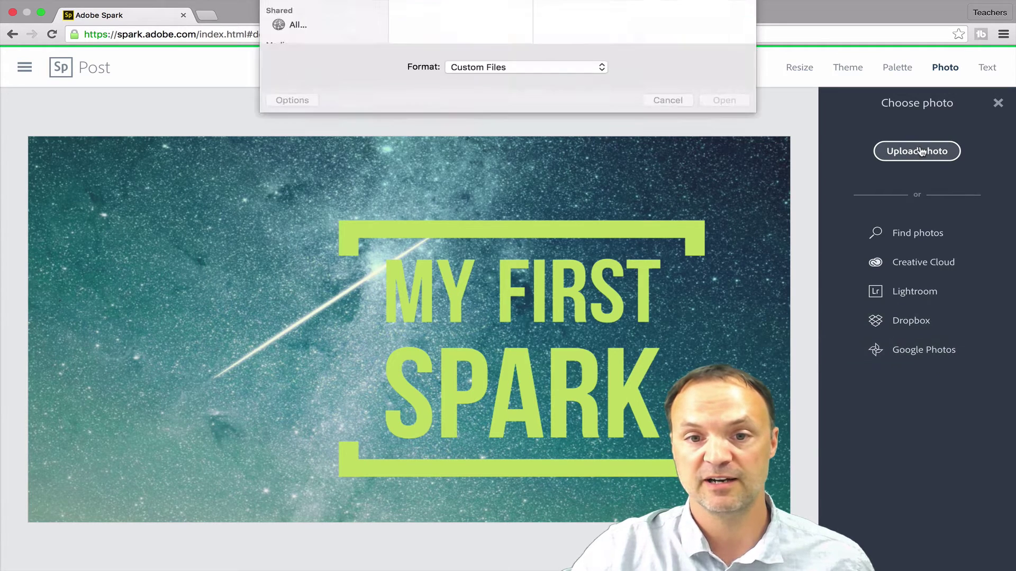
click(676, 266)
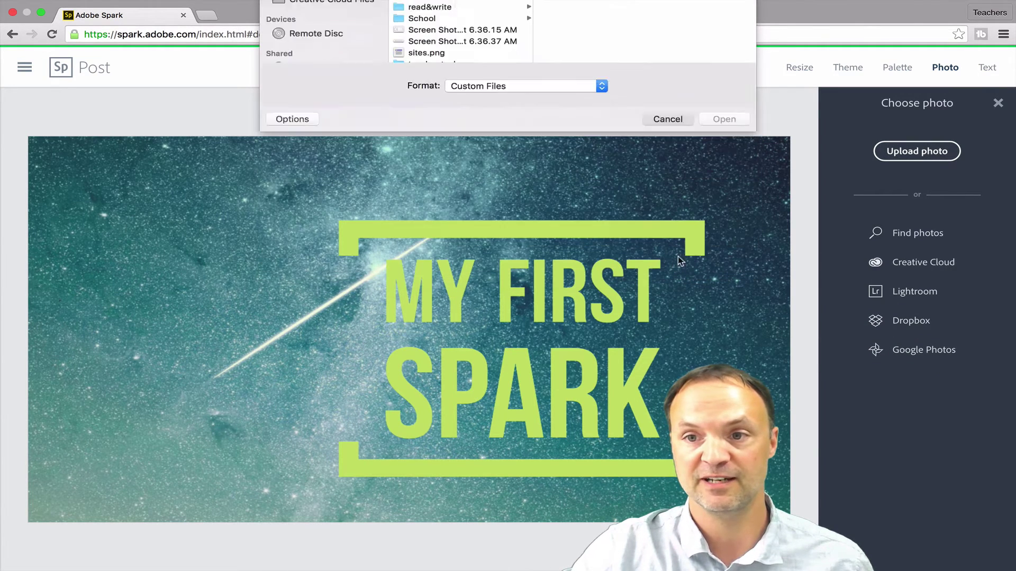
click(985, 73)
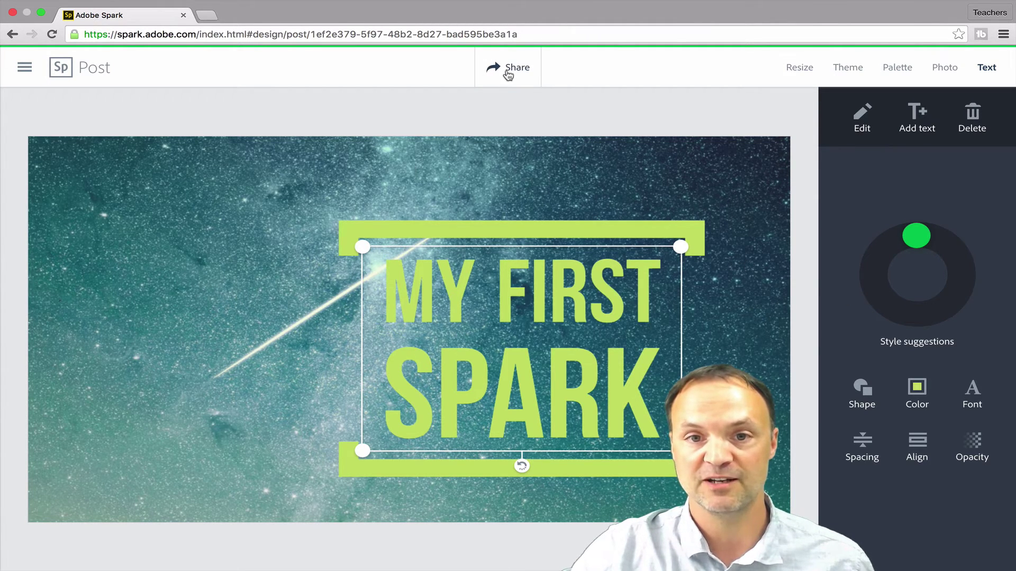
Download the post as Adobe Spark (2).jpg, preview the file, and close the Share window
click(508, 73)
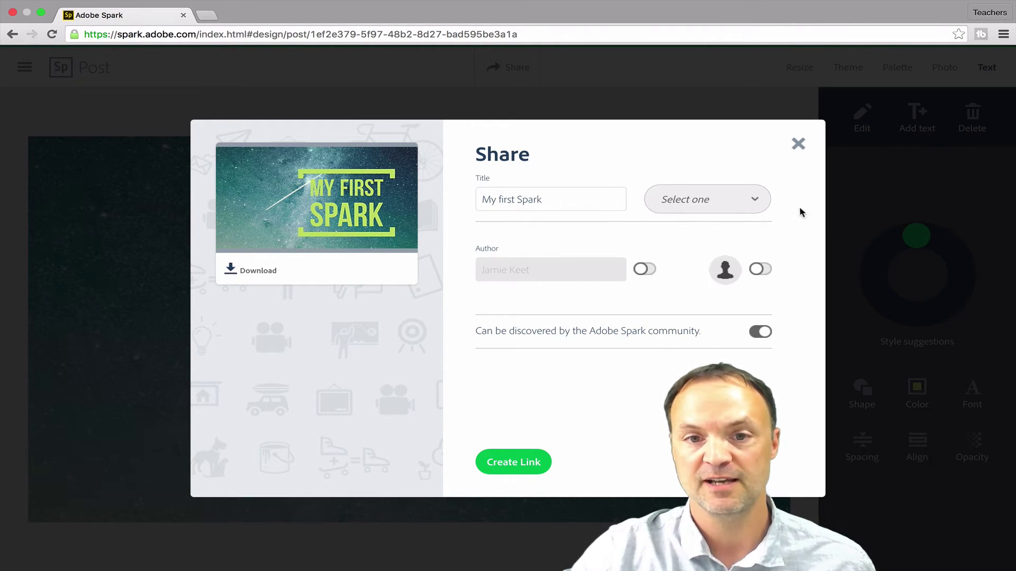
click(259, 271)
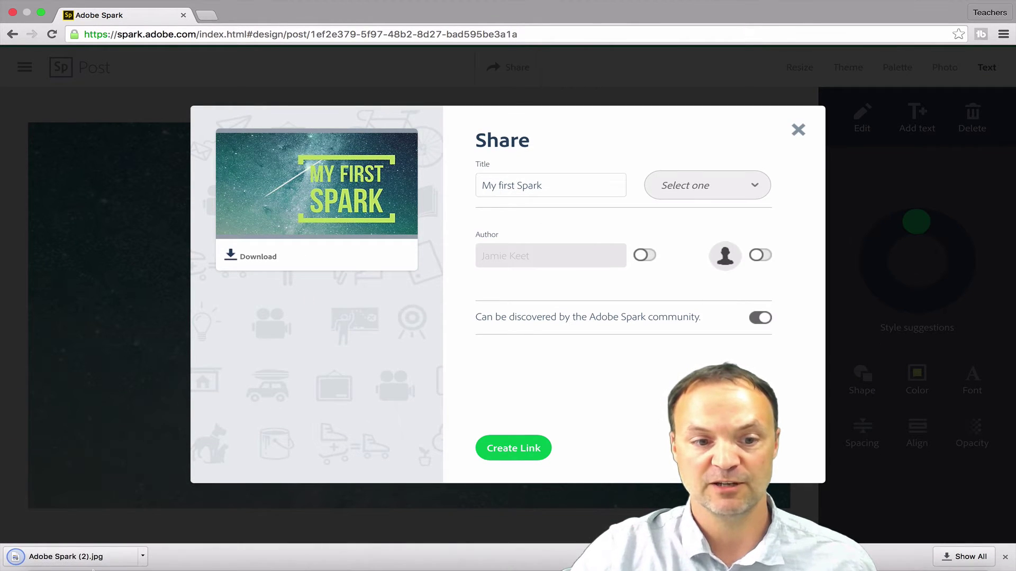
mouse_move(93, 569)
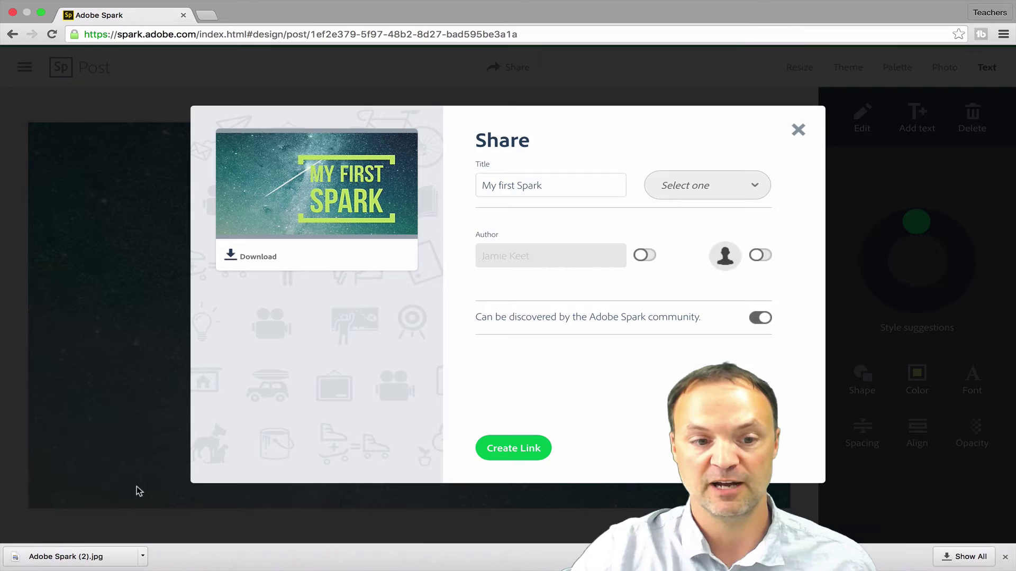
click(136, 557)
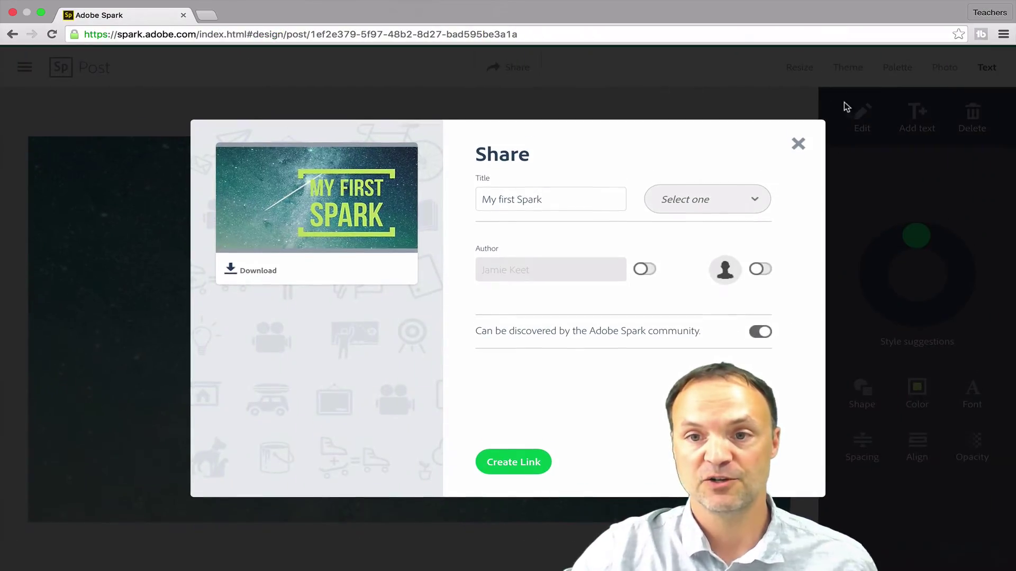
click(797, 146)
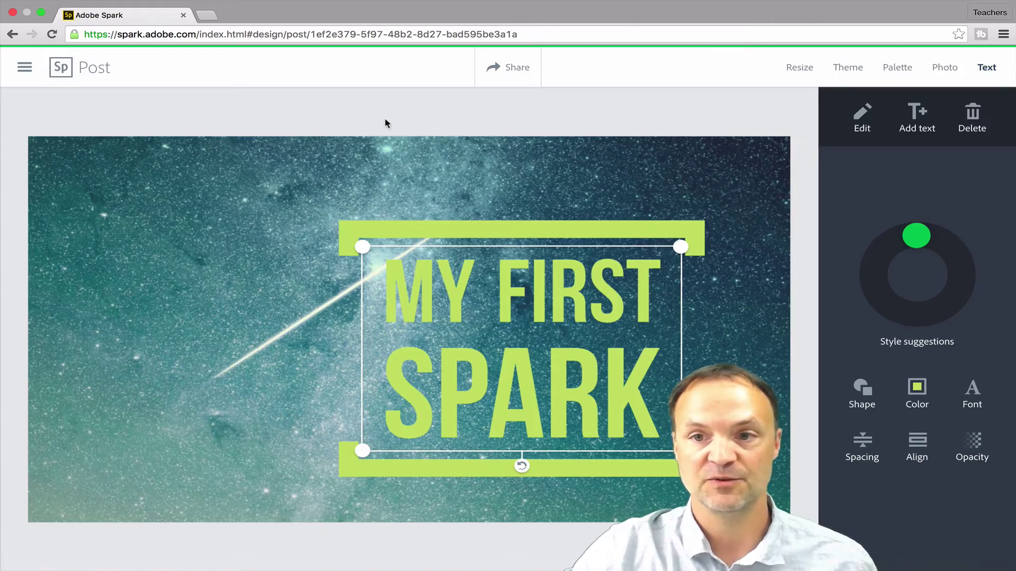
Go to My Projects from the main menu and open the saved post's options
click(17, 79)
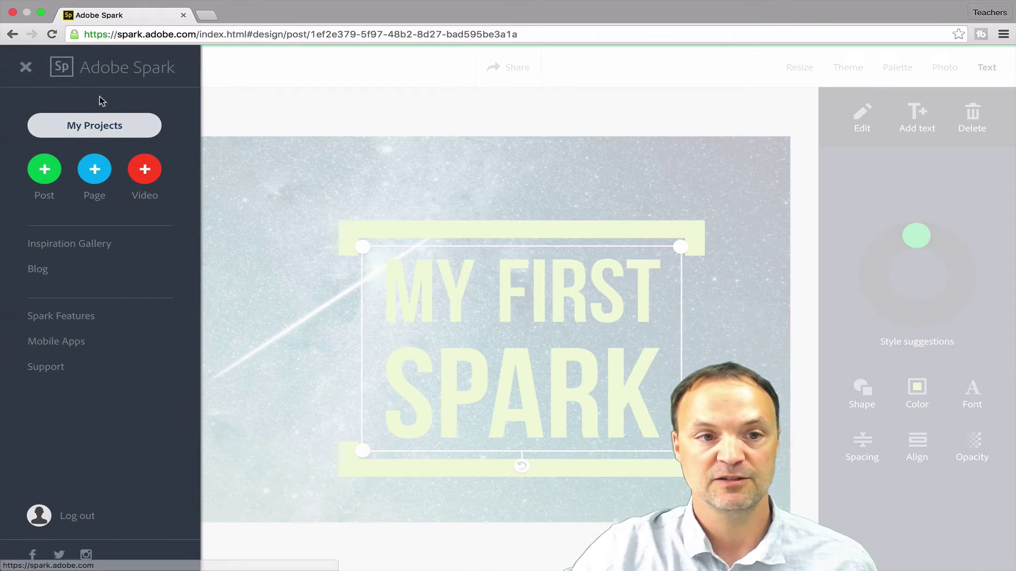
click(94, 125)
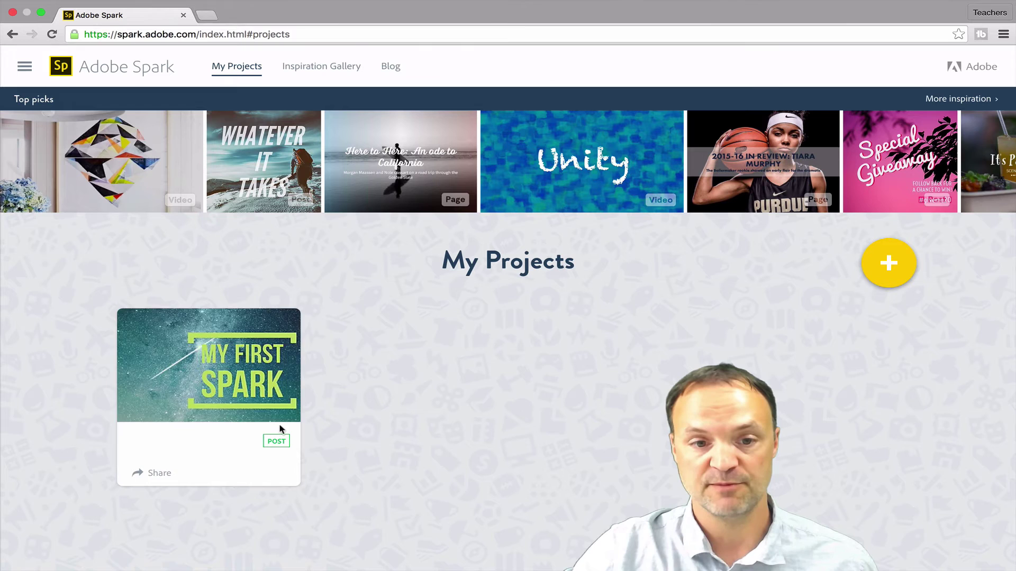
click(281, 330)
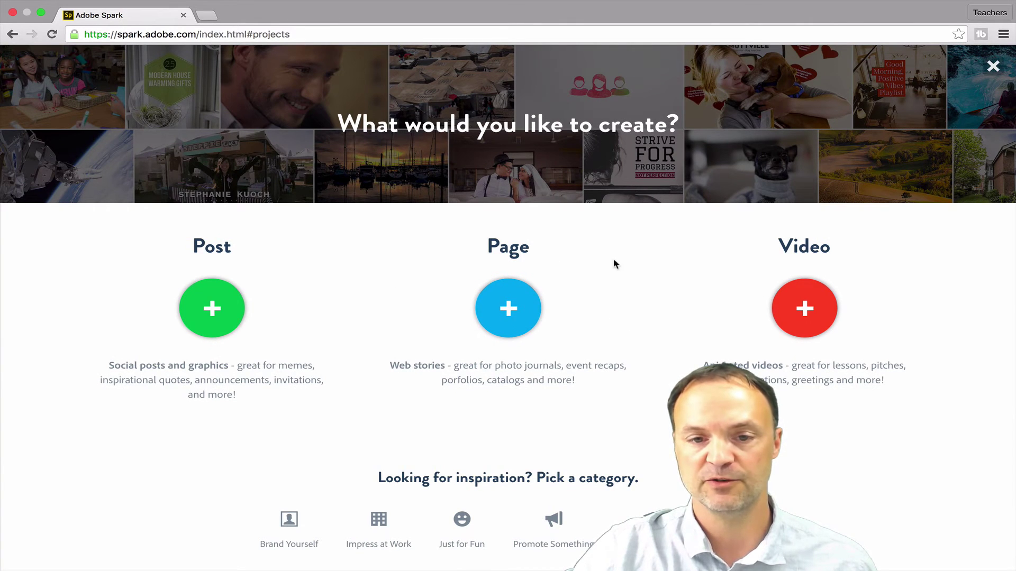
Create a new Spark Page and give it the title 'Flying'
click(509, 308)
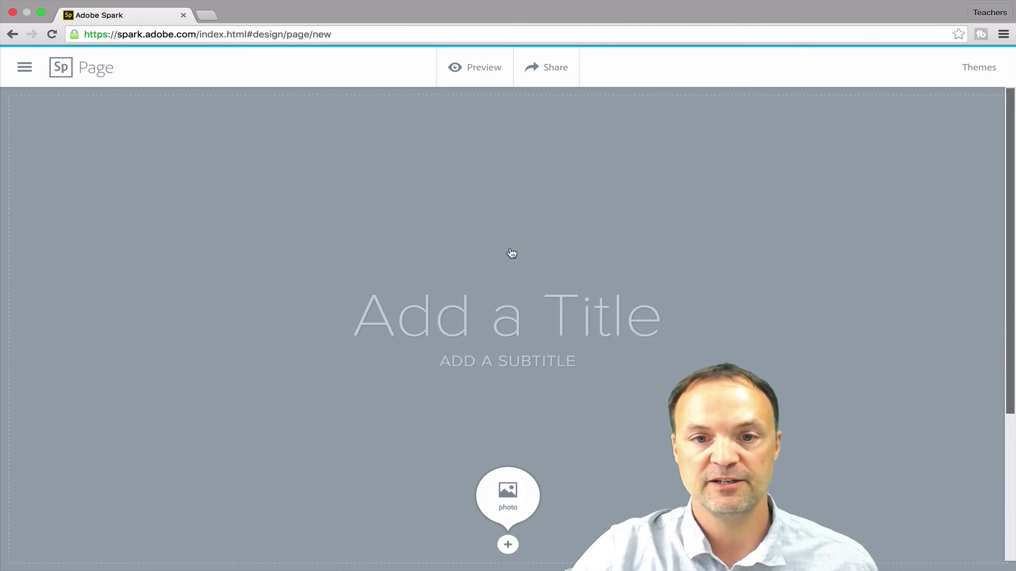
scroll(511, 254, down, 2)
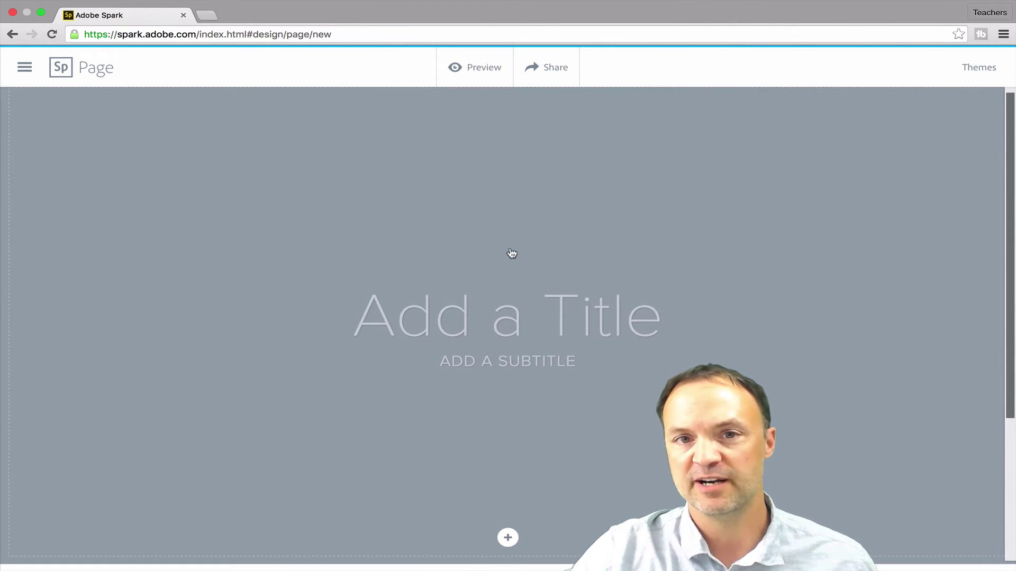
scroll(503, 223, down, 1)
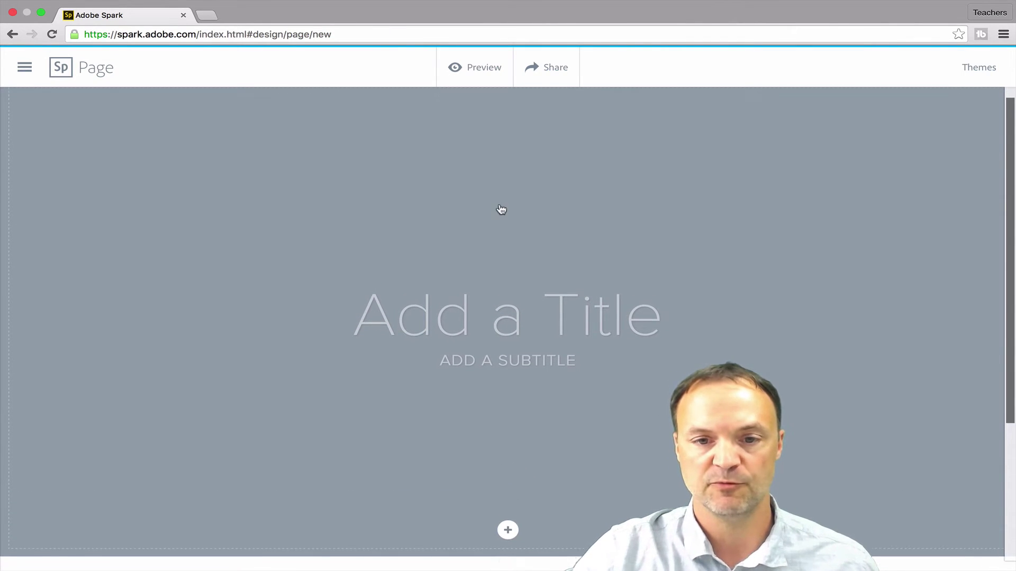
click(484, 312)
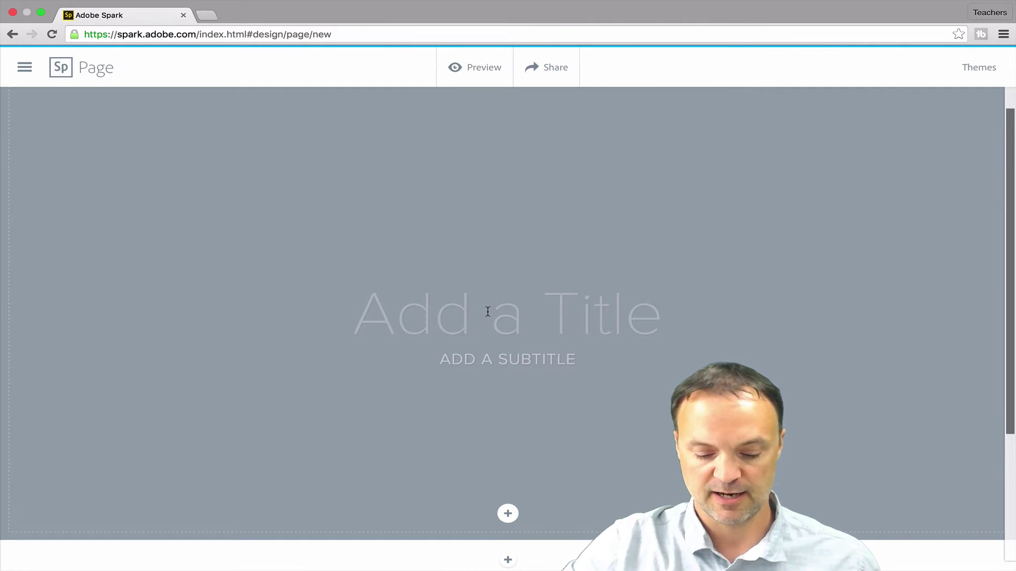
text(Fly)
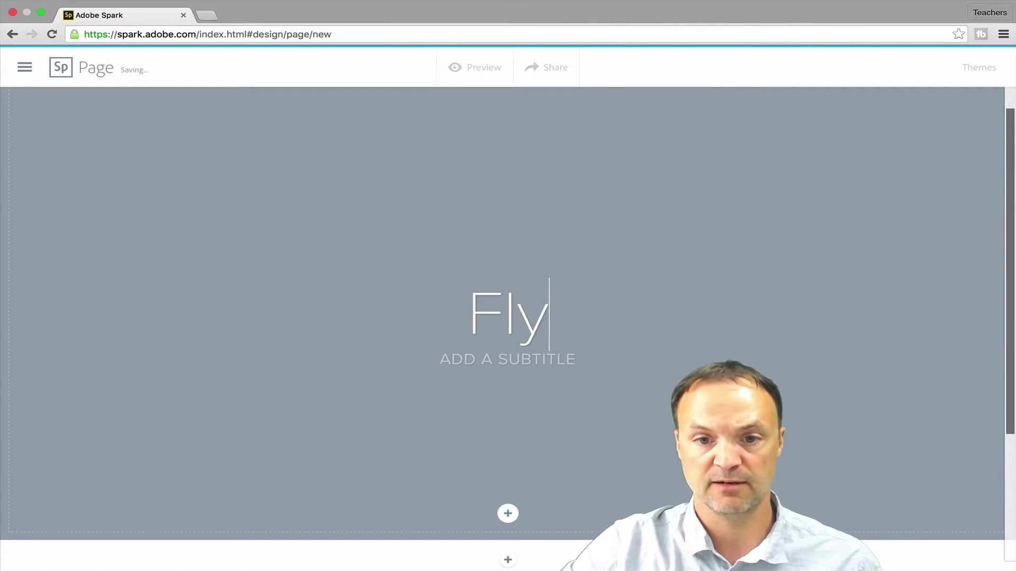
text(ing)
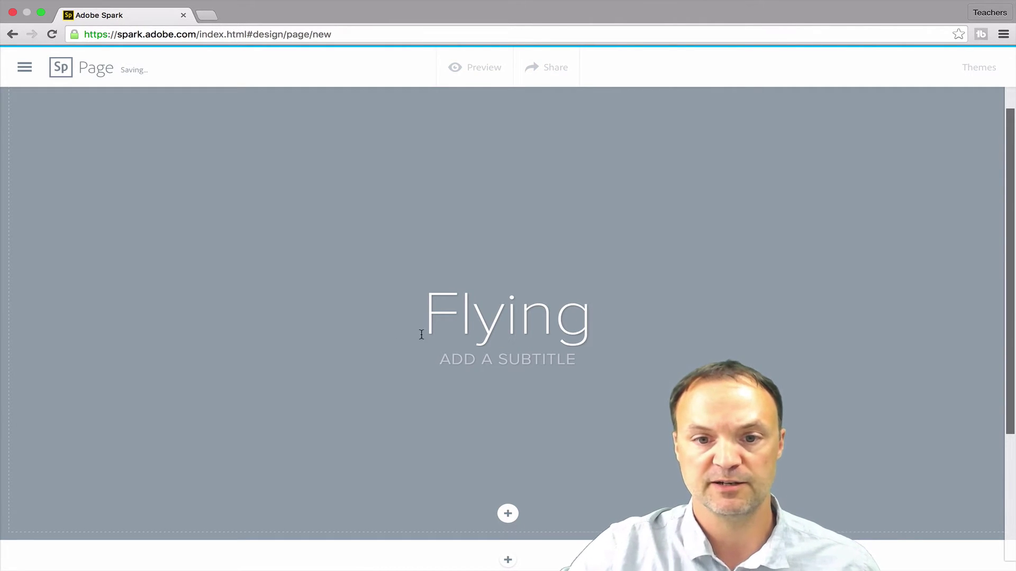
click(669, 338)
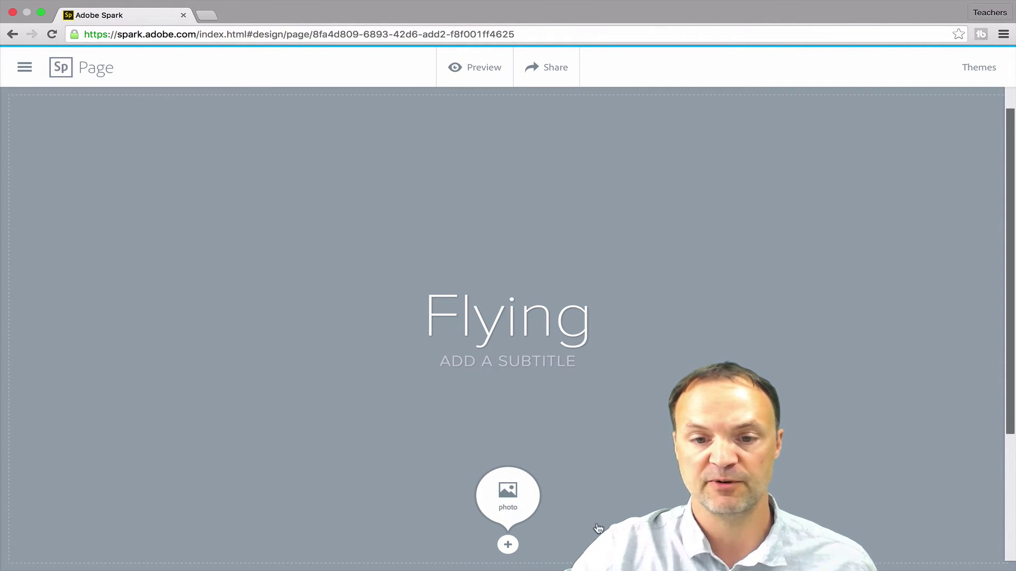
Make a blue-sky propeller plane photo from an 'Airplane' search the title background
click(508, 495)
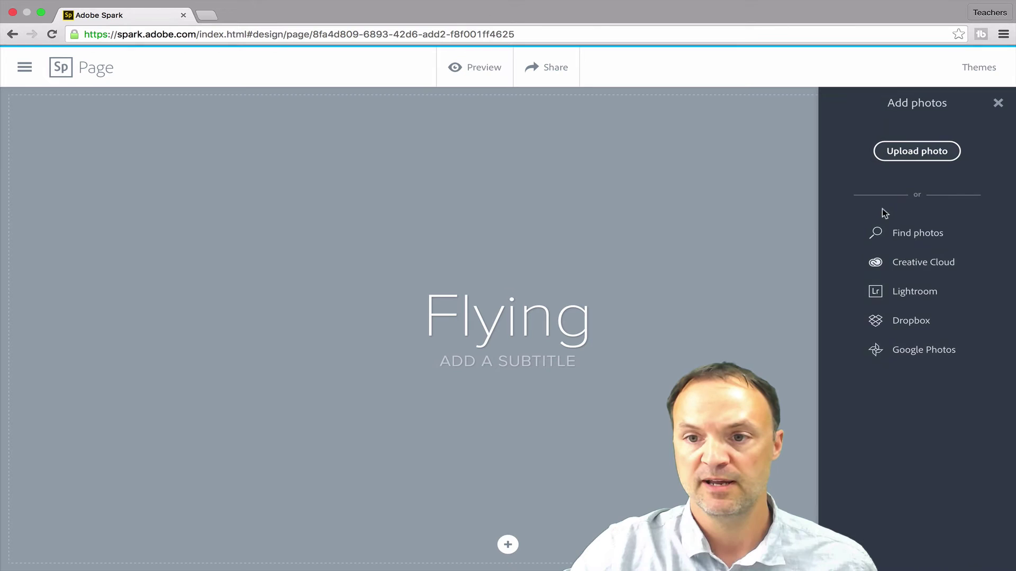
click(925, 233)
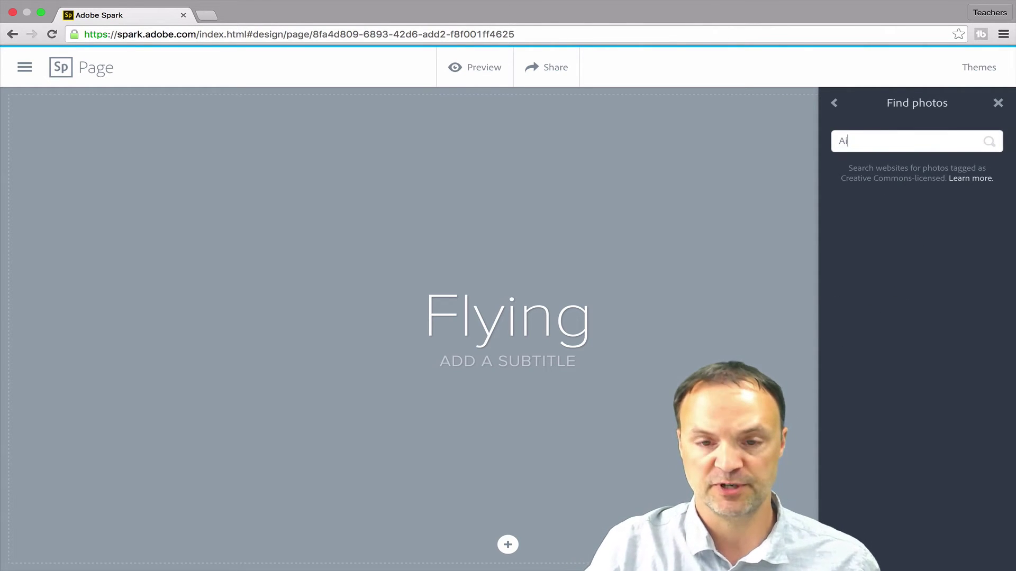
text(Airplane)
key(Return)
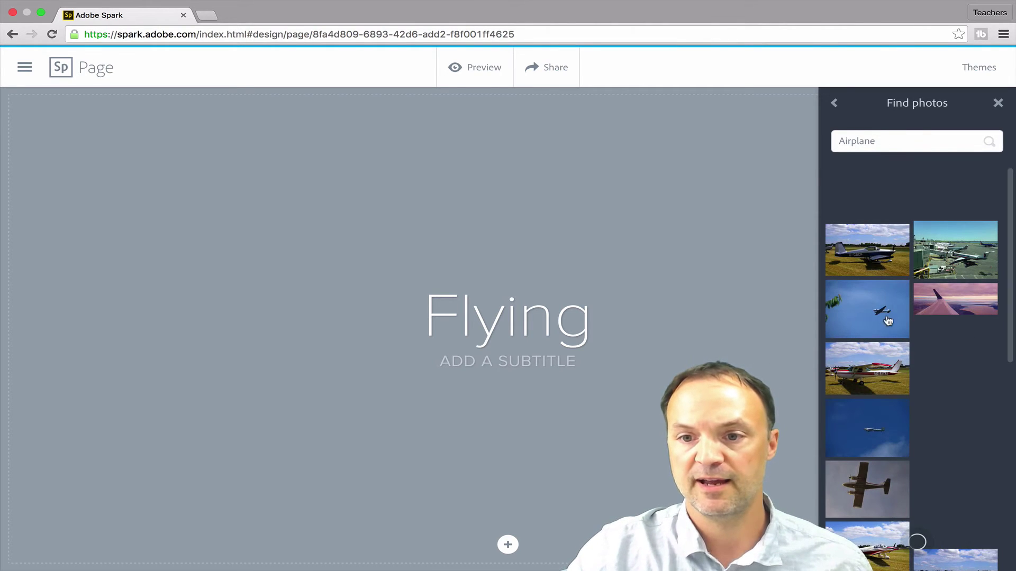
click(888, 321)
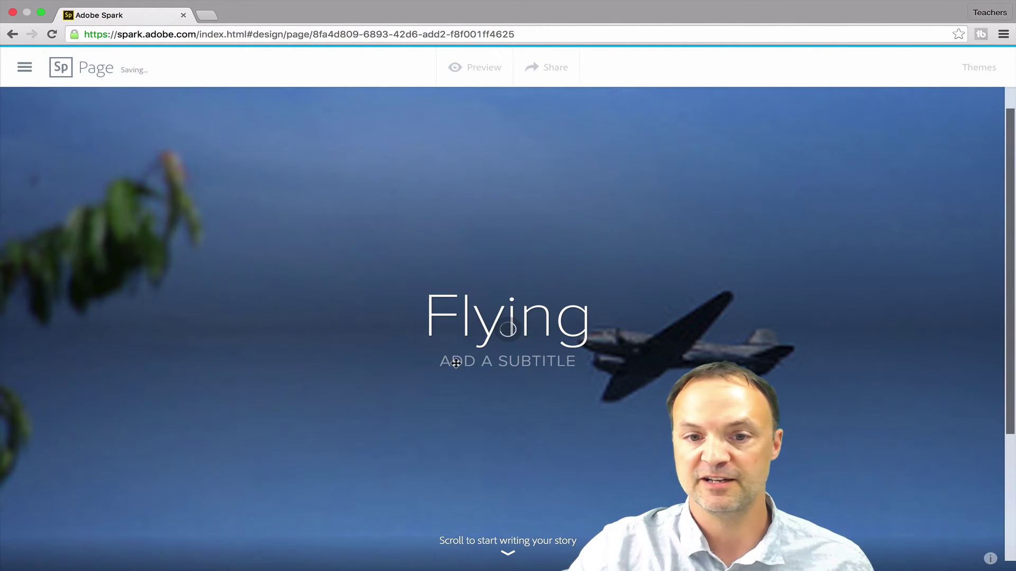
scroll(504, 397, down, 2)
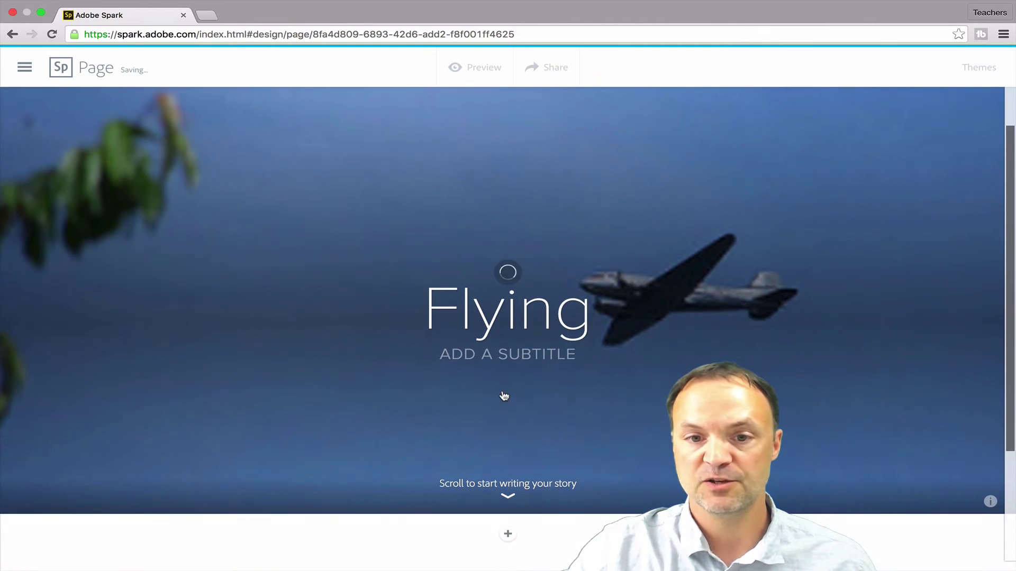
scroll(495, 397, down, 1)
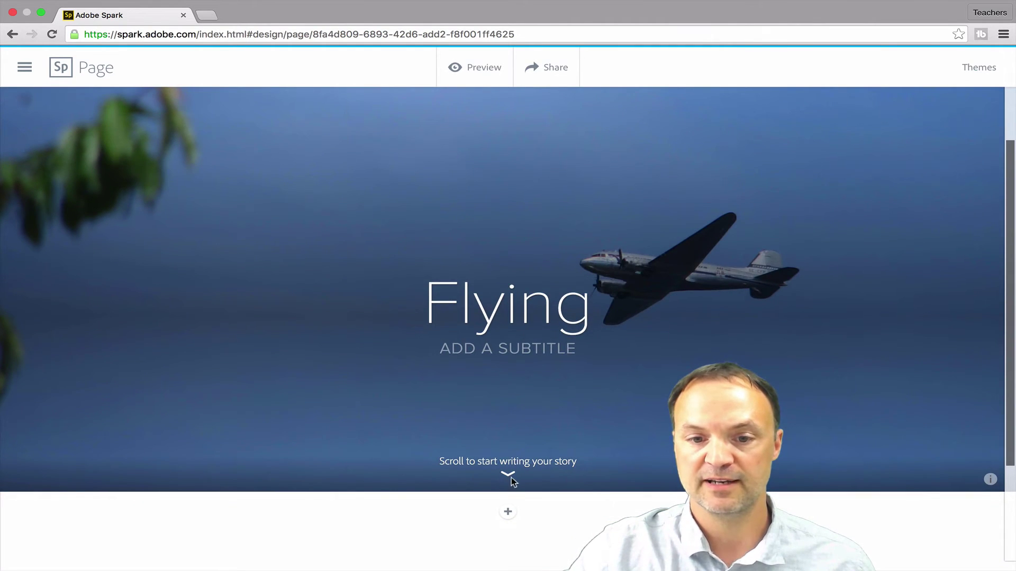
Add a glideshow of the G-CBCP plane, airport, Blue Angels jets and skydiver photos
click(509, 513)
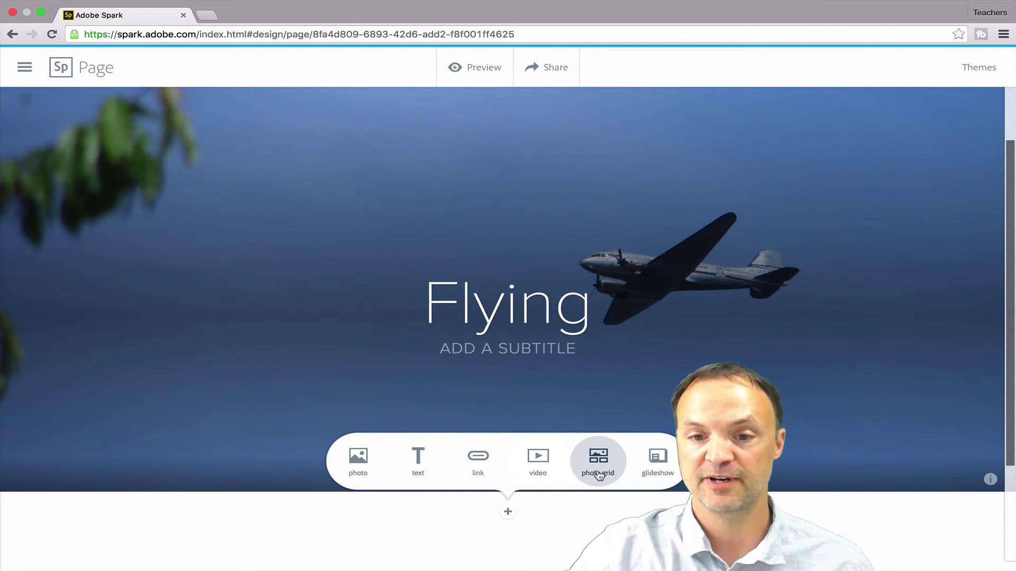
click(659, 476)
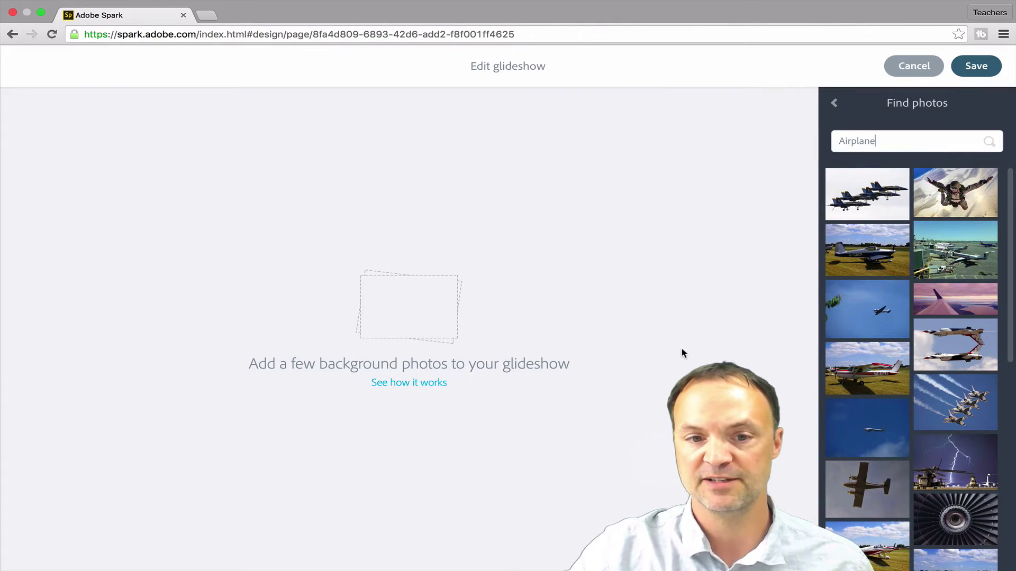
click(867, 249)
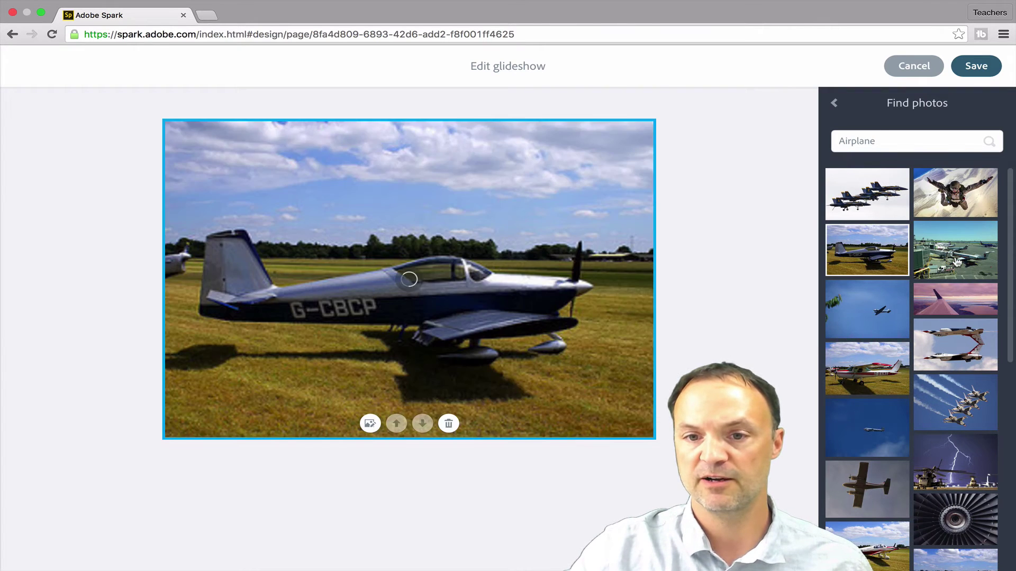
click(957, 262)
click(867, 193)
click(952, 204)
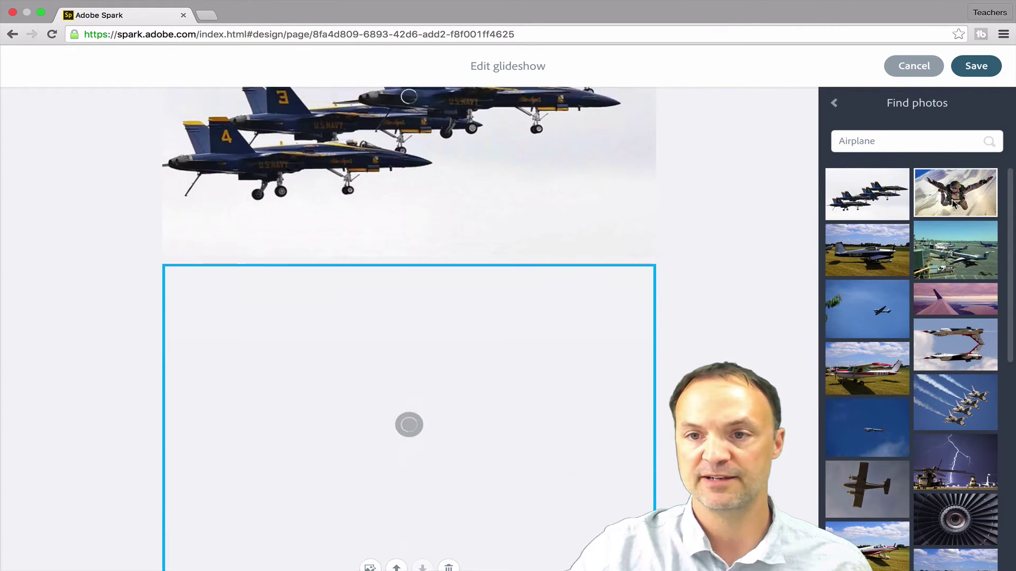
click(976, 68)
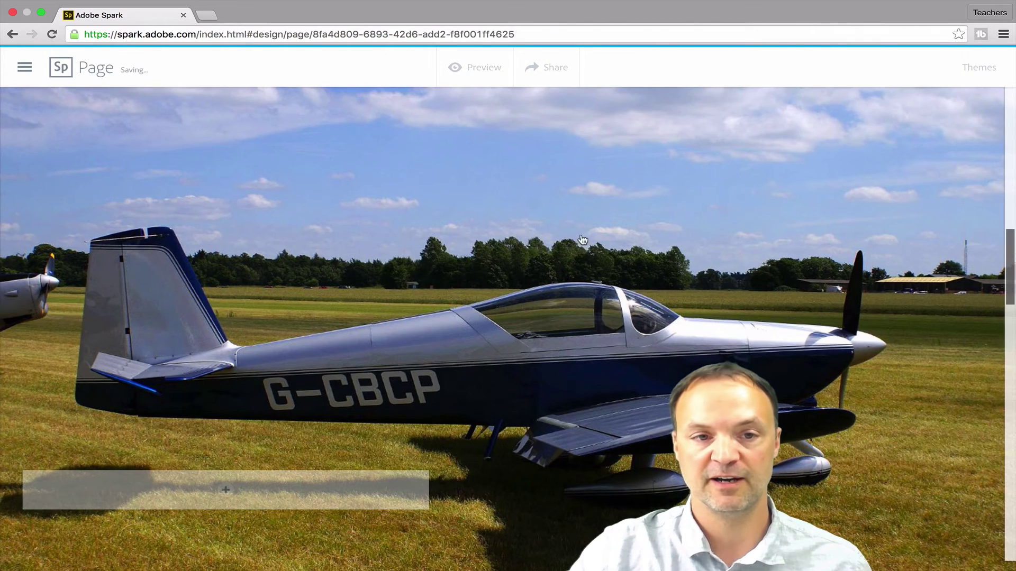
Scroll to the end of the Flying page and open the insert choices below the skydiver photo
scroll(582, 239, up, 10)
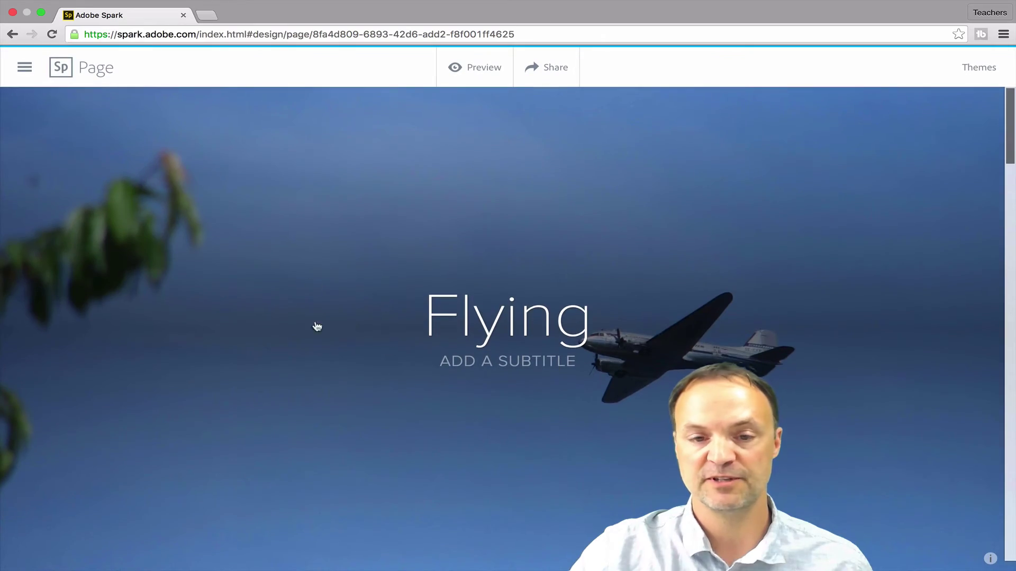
scroll(388, 335, down, 10)
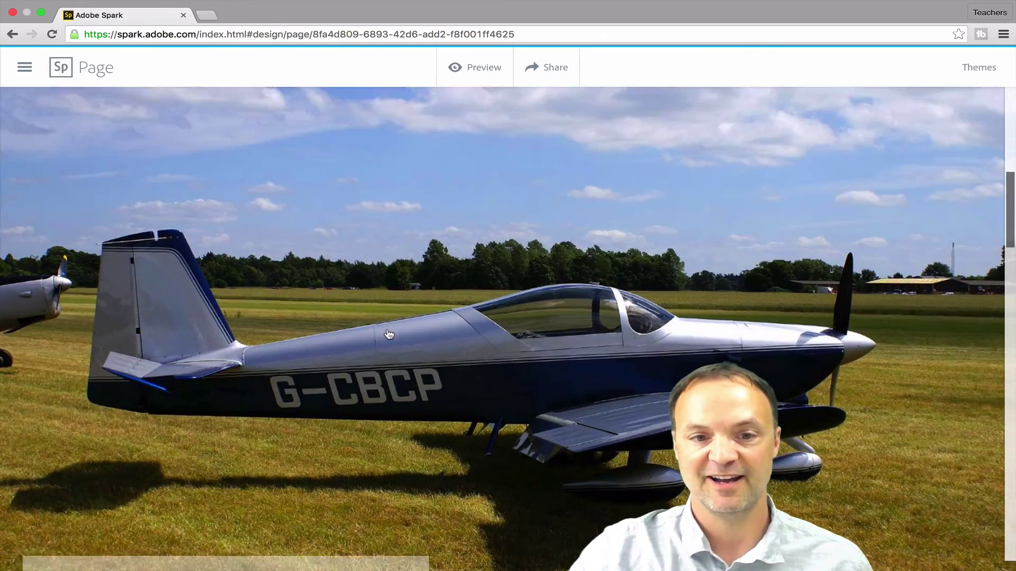
scroll(389, 335, down, 5)
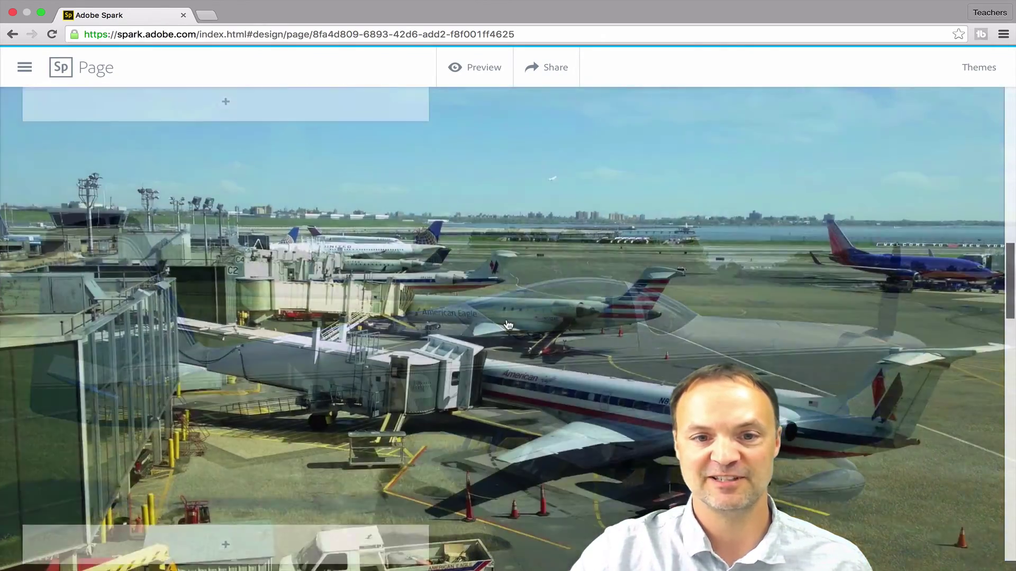
scroll(508, 325, up, 3)
scroll(522, 298, down, 8)
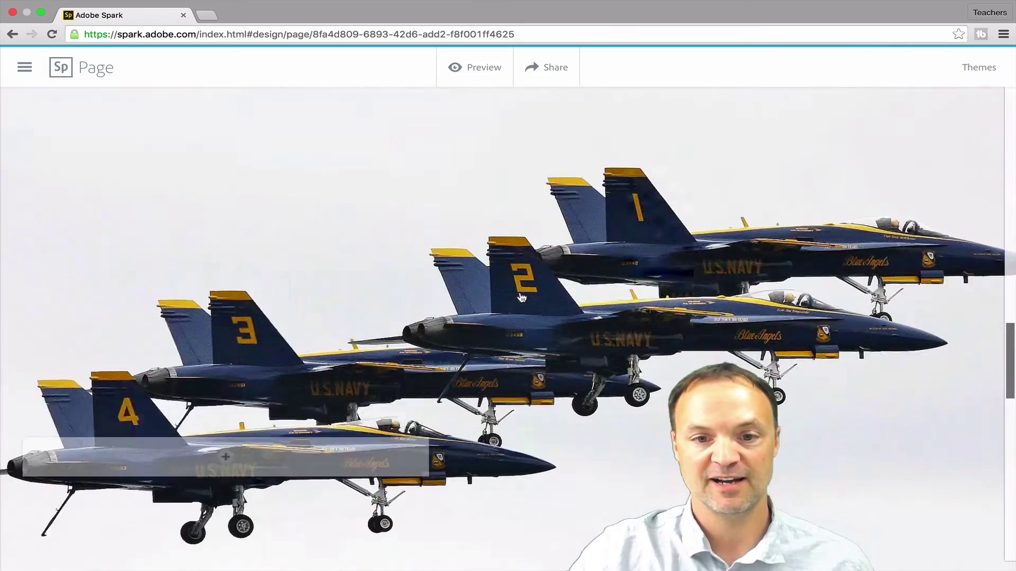
scroll(522, 297, down, 8)
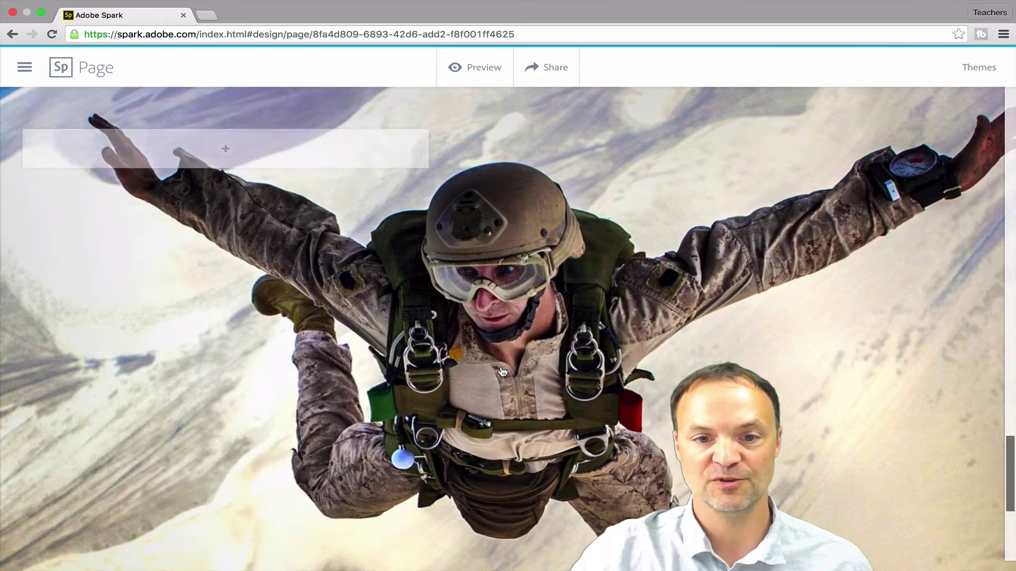
click(505, 371)
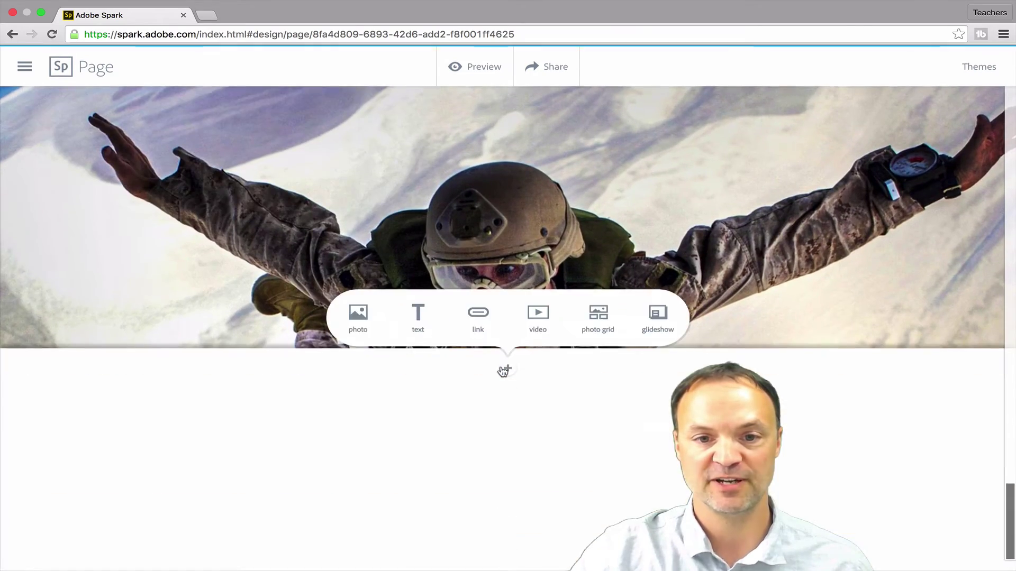
scroll(506, 369, up, 6)
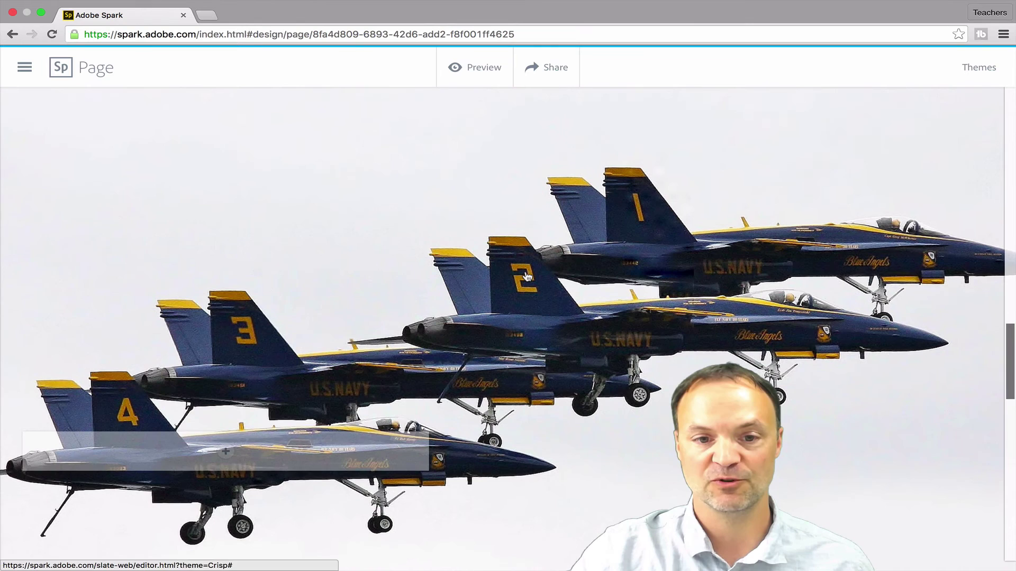
click(227, 445)
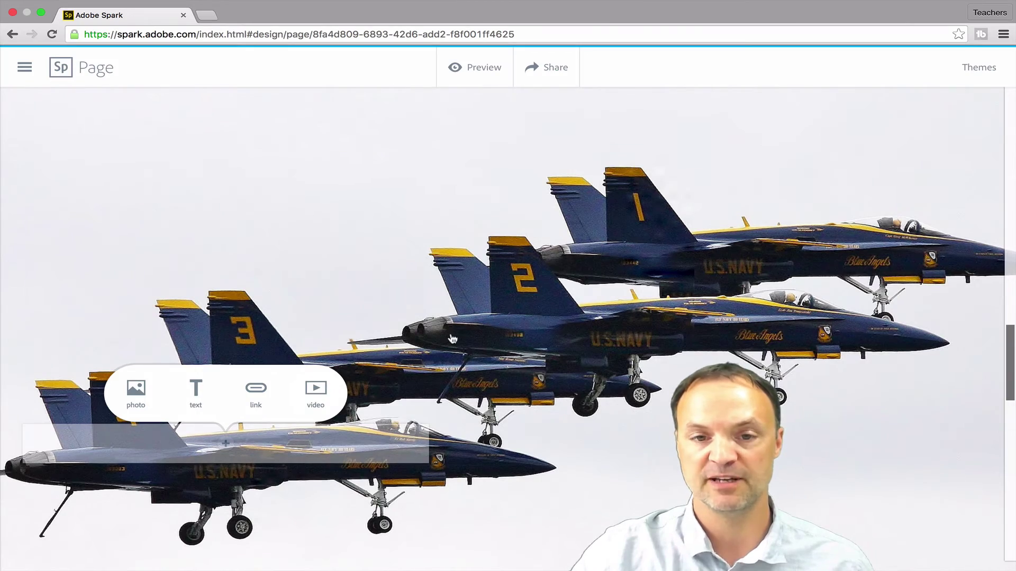
scroll(534, 286, up, 5)
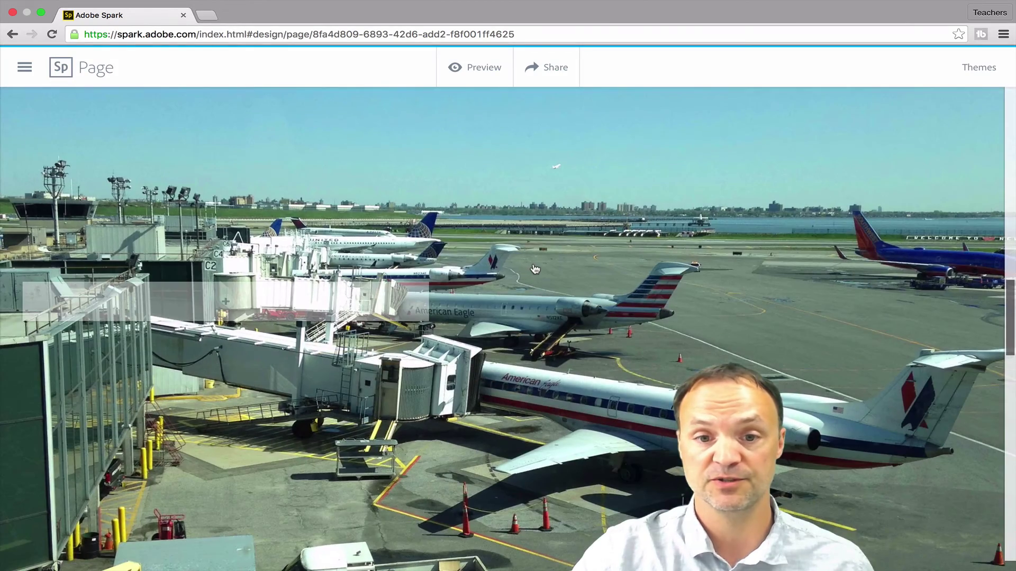
scroll(537, 328, down, 10)
scroll(539, 369, down, 4)
click(538, 364)
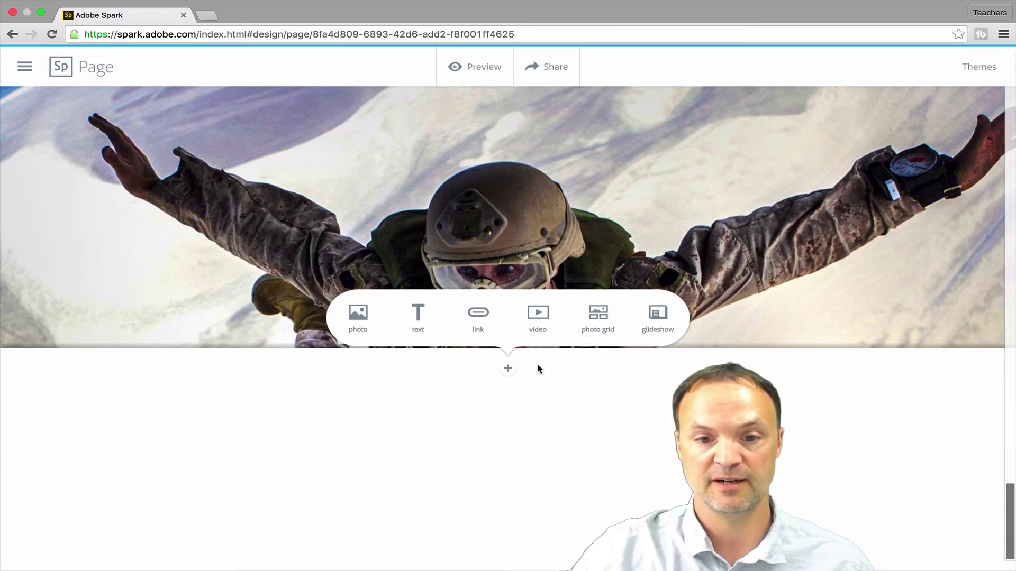
Add a photo grid with the jet-over-sea, grey plane and red-white D-EHLA plane photos
click(602, 318)
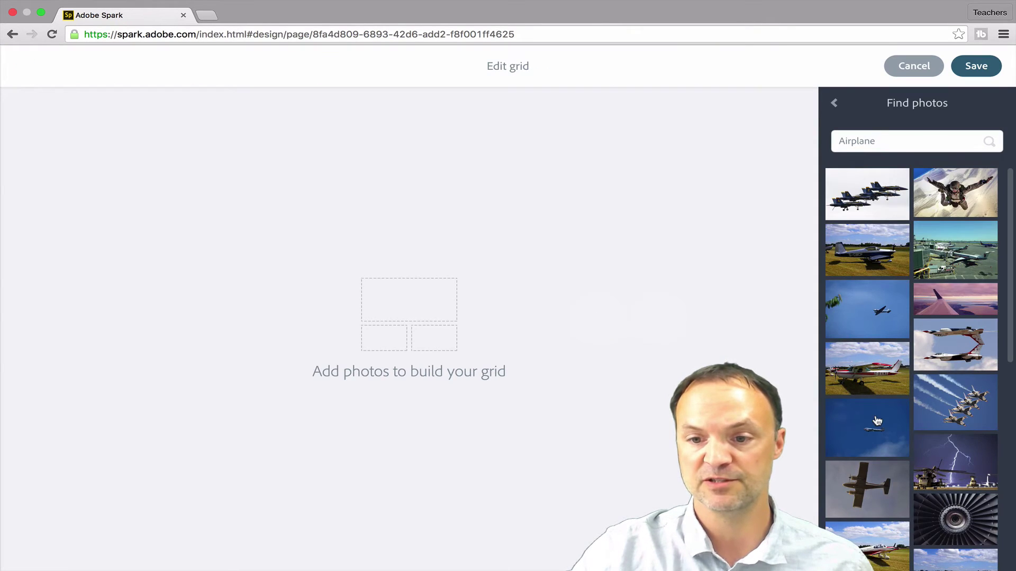
scroll(878, 421, down, 3)
click(869, 465)
click(937, 440)
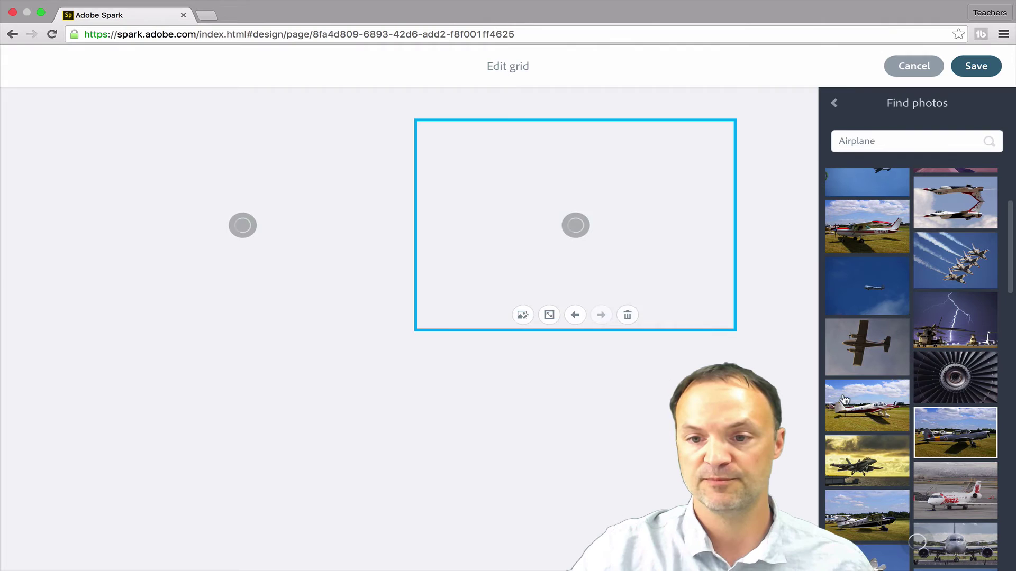
click(846, 402)
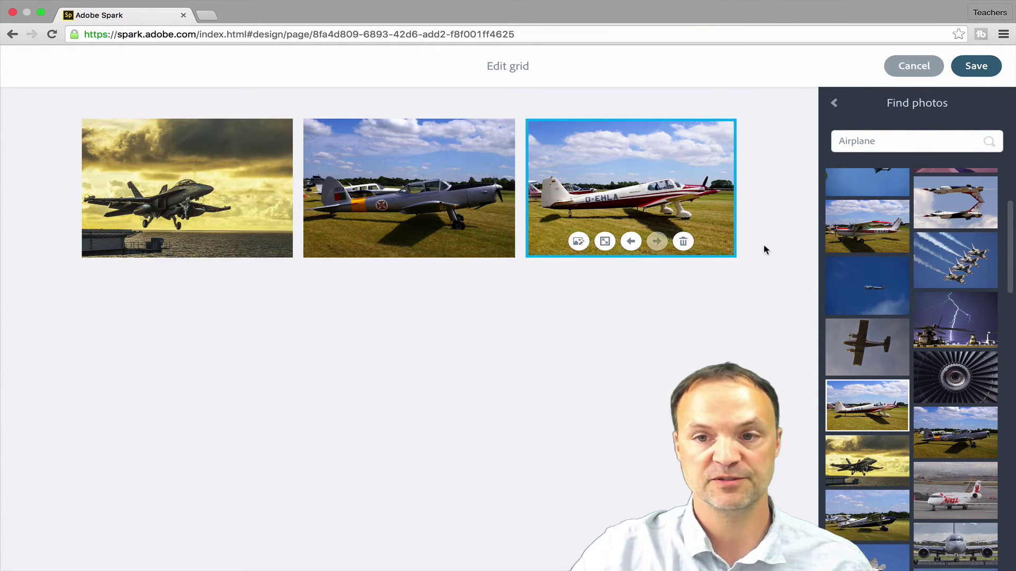
click(977, 62)
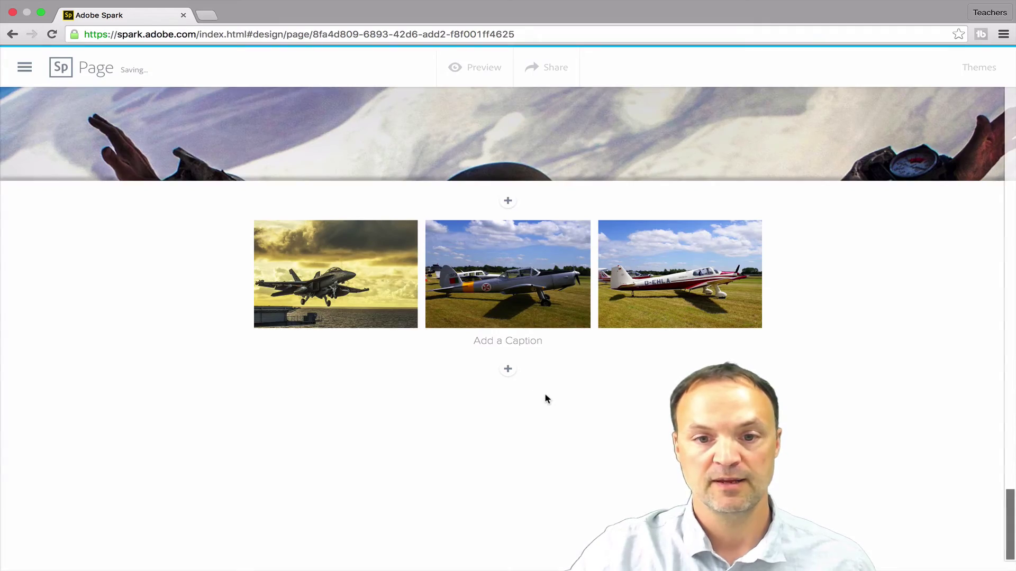
scroll(545, 396, up, 20)
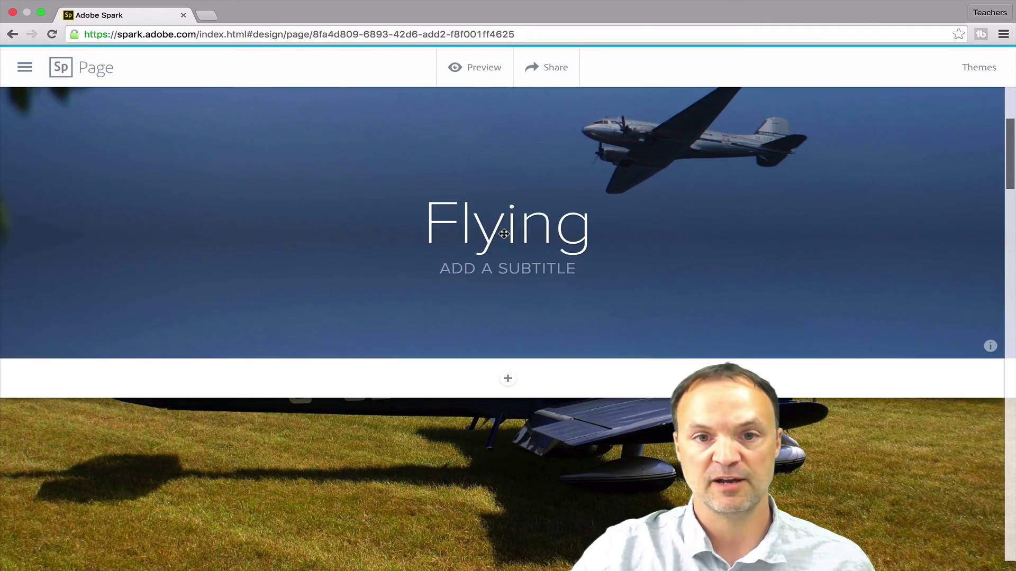
scroll(503, 234, down, 20)
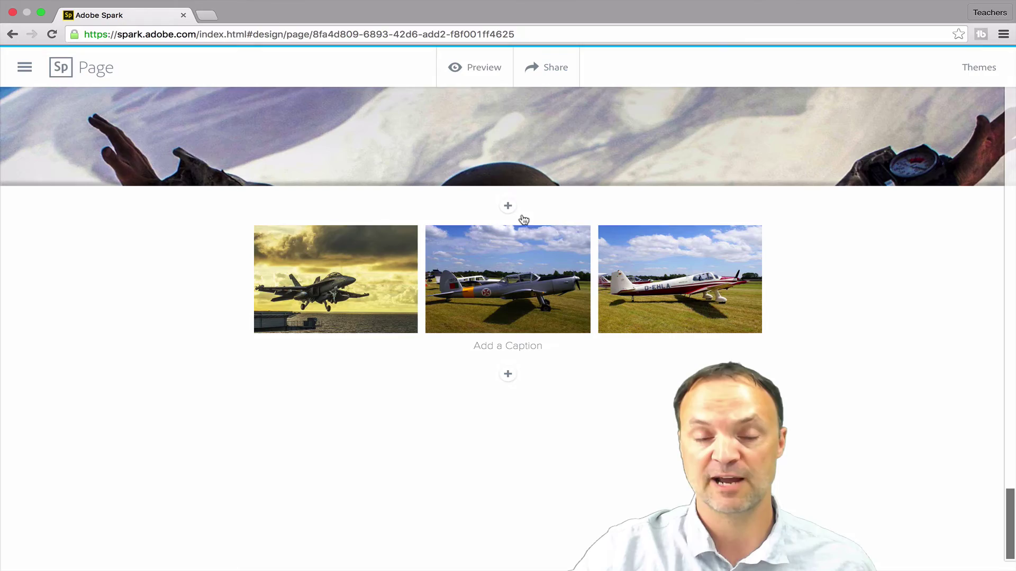
click(471, 67)
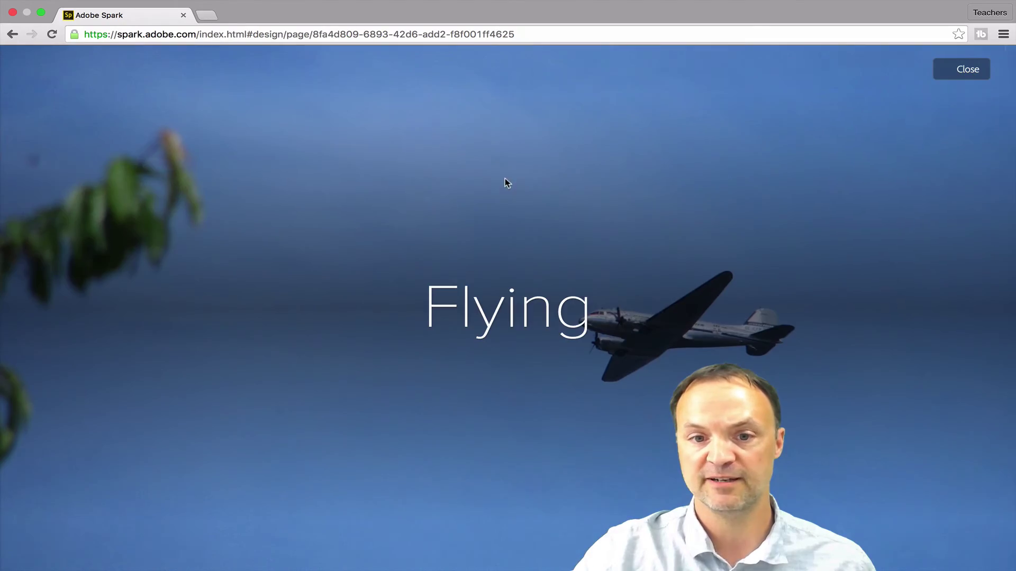
scroll(483, 215, down, 5)
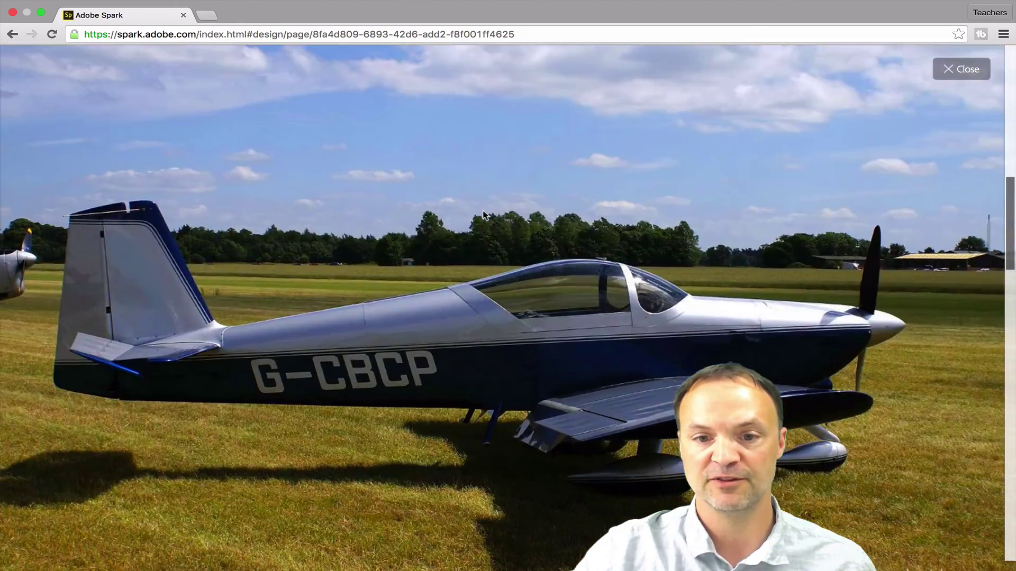
scroll(483, 215, down, 15)
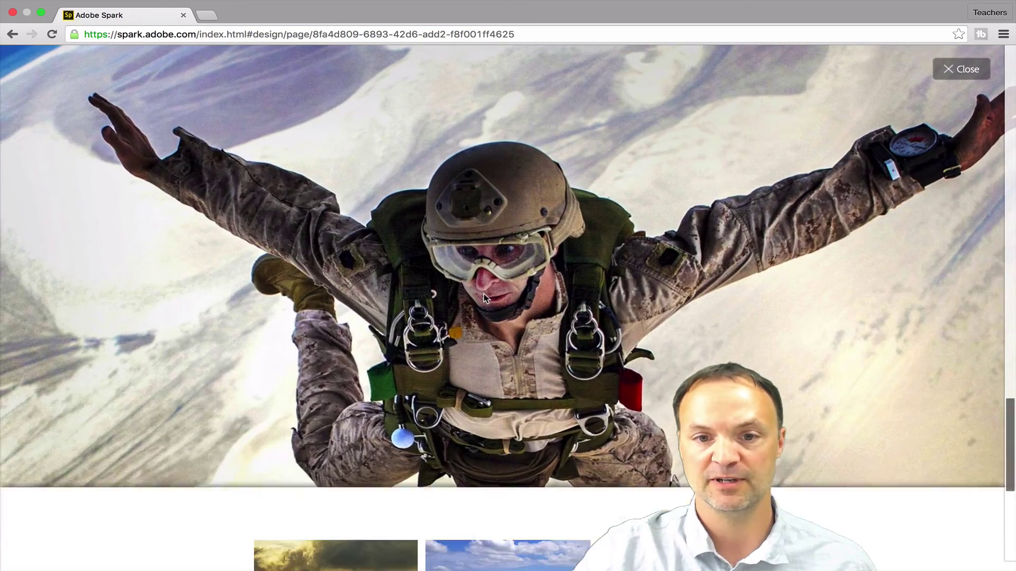
scroll(483, 294, down, 8)
scroll(497, 312, up, 20)
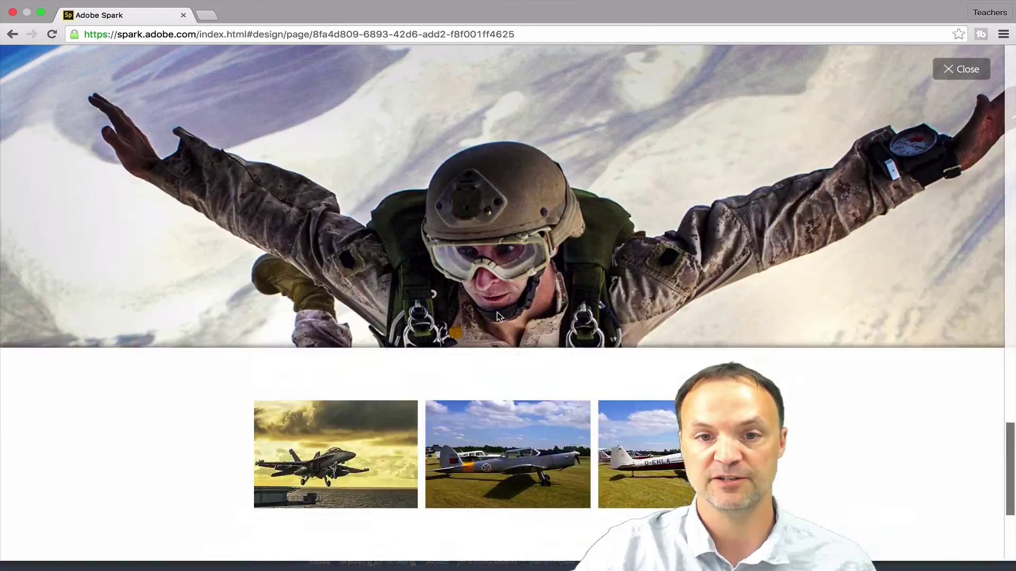
scroll(497, 312, up, 10)
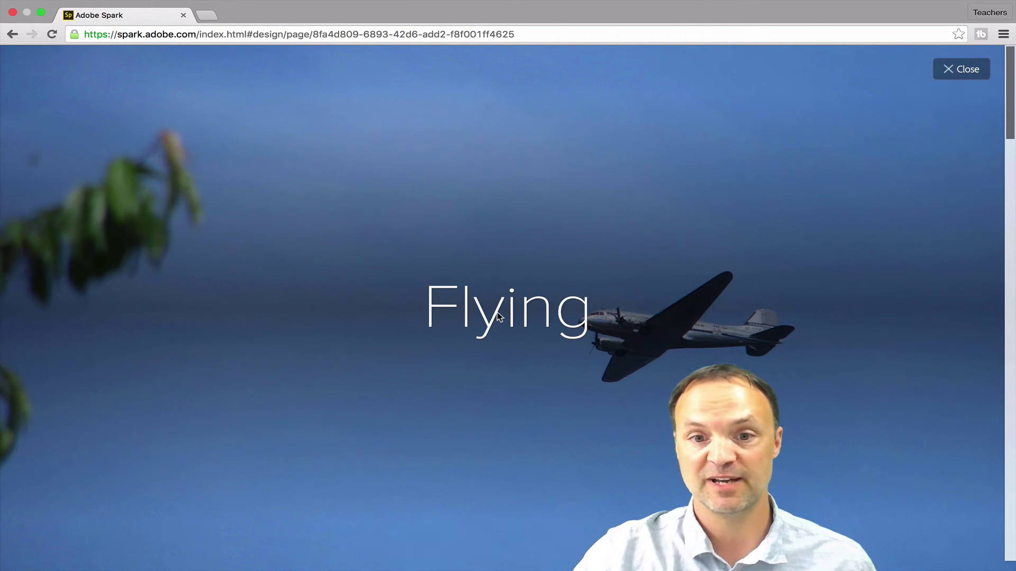
click(969, 70)
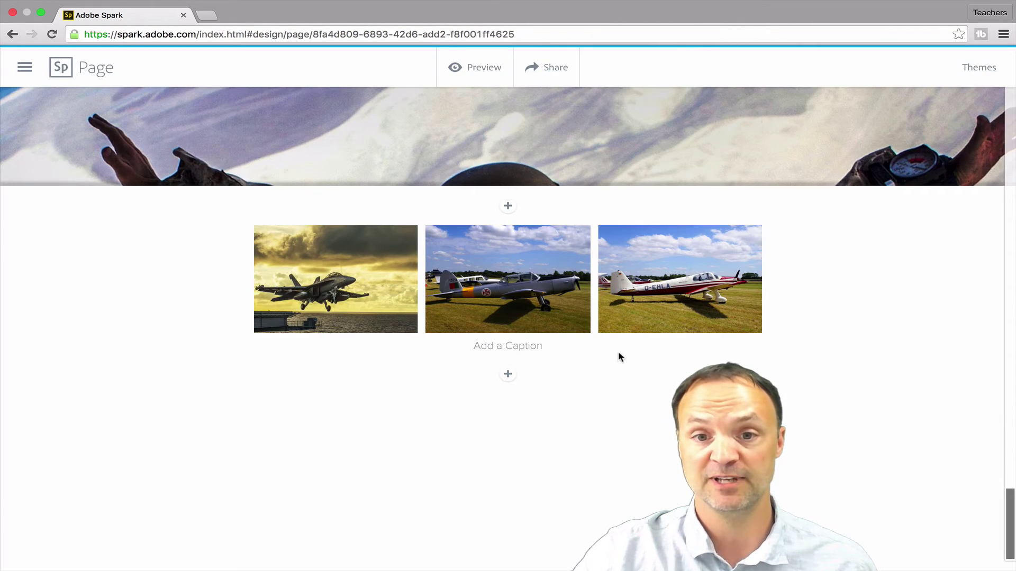
click(566, 306)
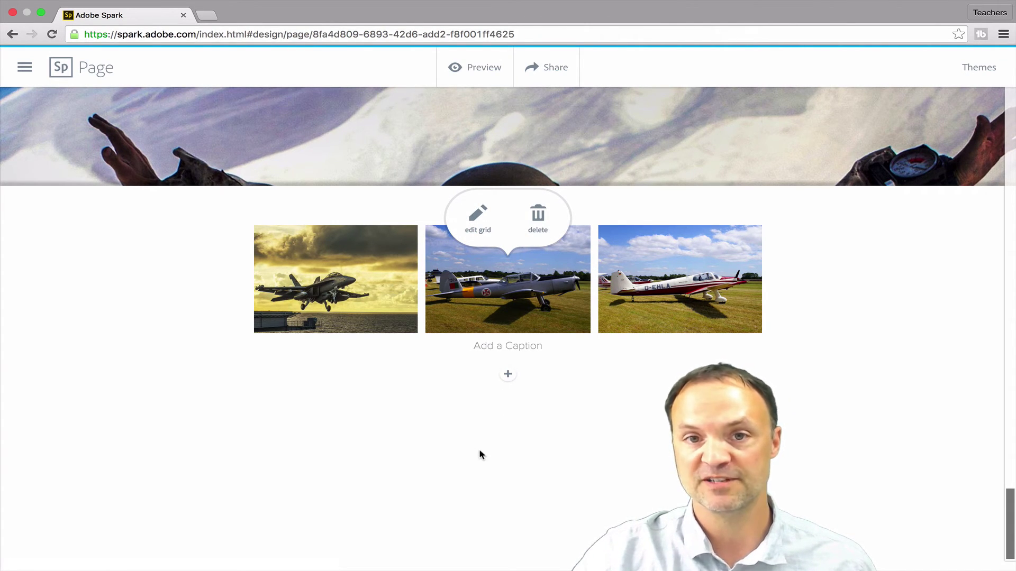
scroll(327, 189, up, 6)
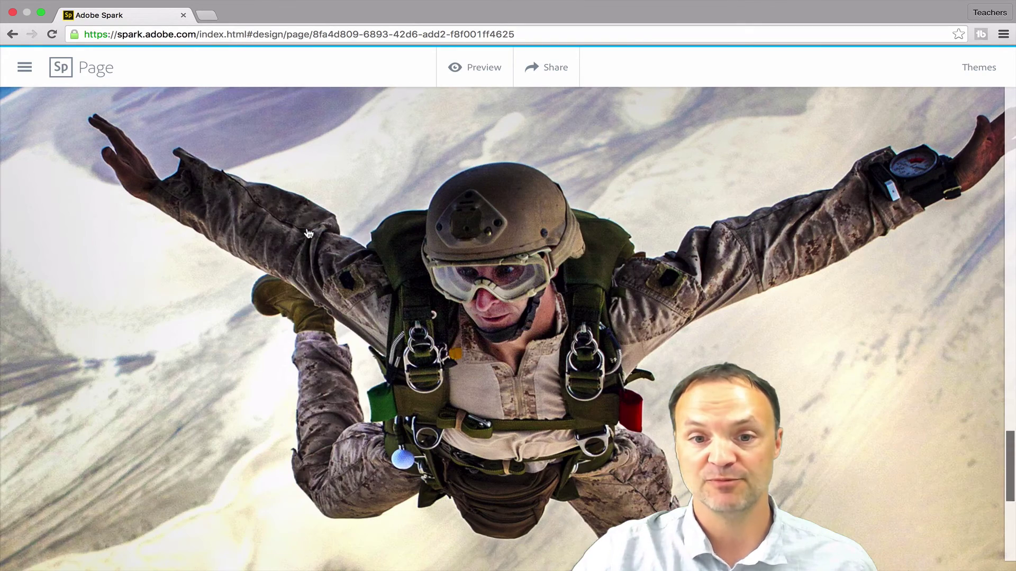
scroll(610, 299, down, 8)
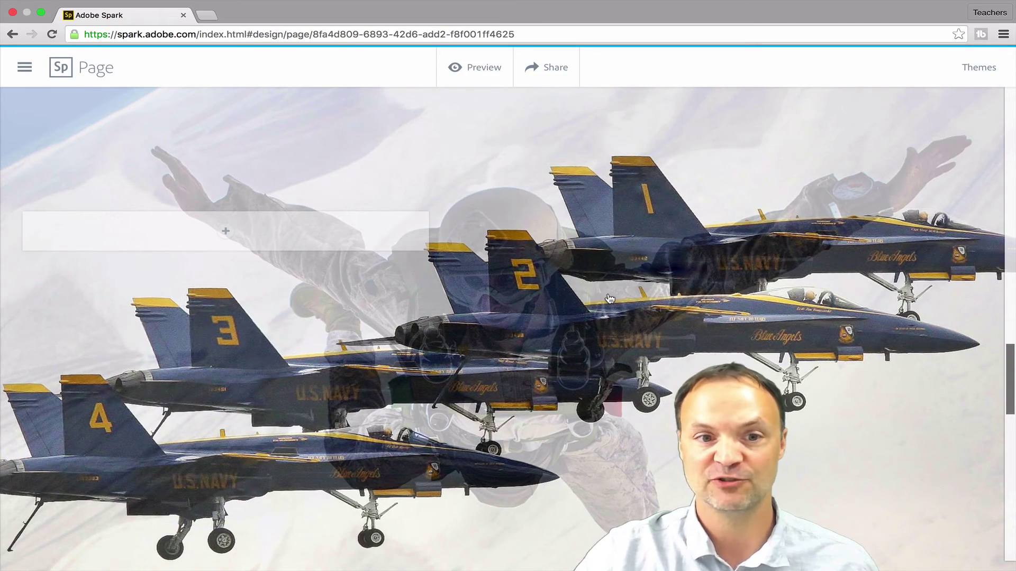
scroll(609, 299, up, 10)
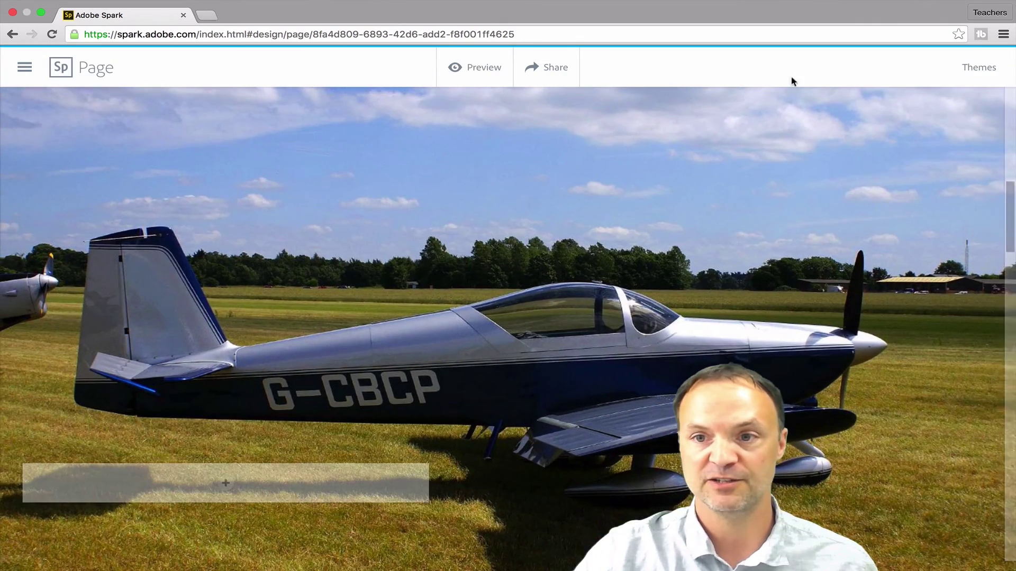
Start a new Spark Video titled 'My first Spark'
click(24, 67)
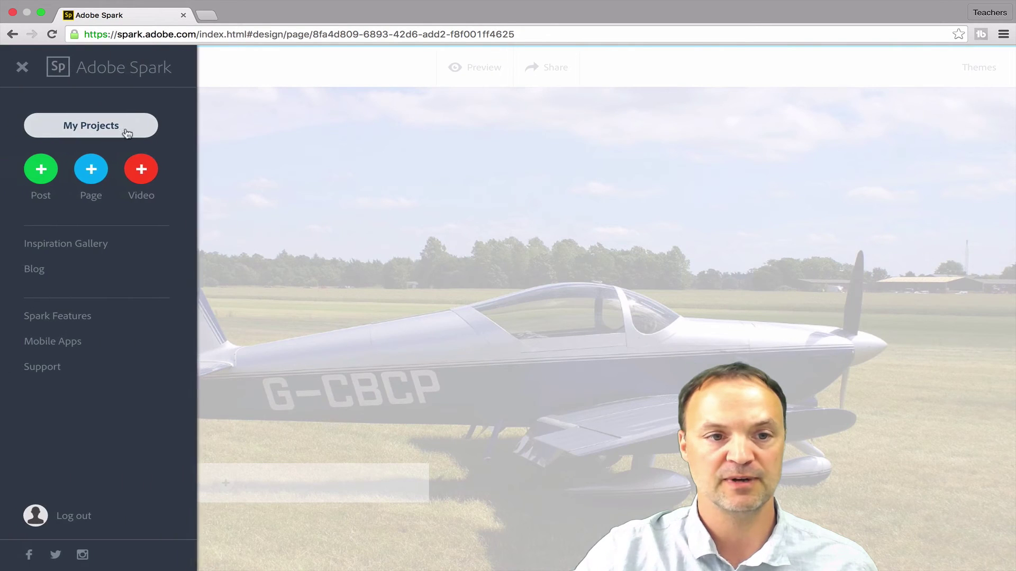
click(145, 169)
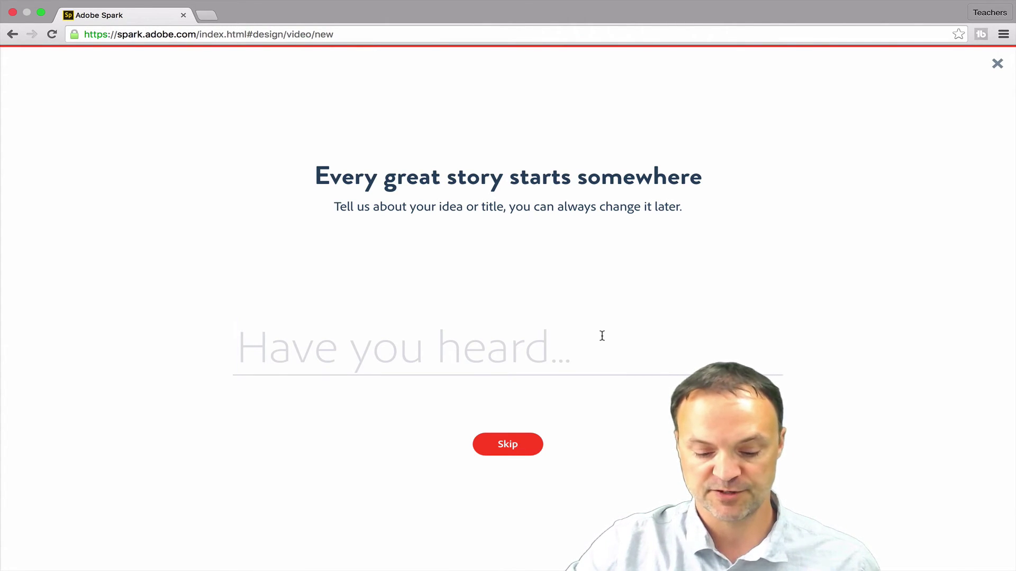
text(My first s)
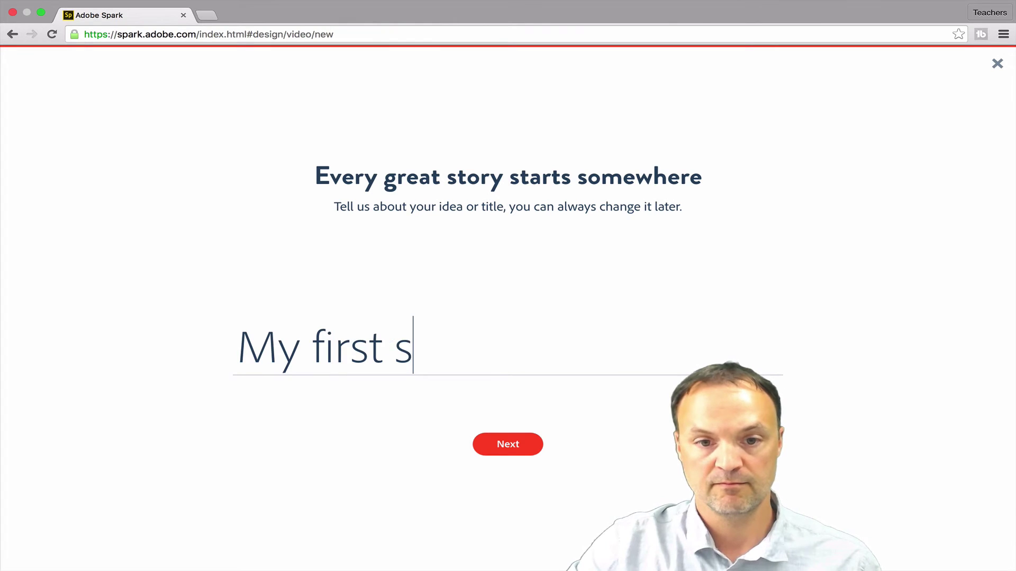
key(BackSpace)
text(Spark)
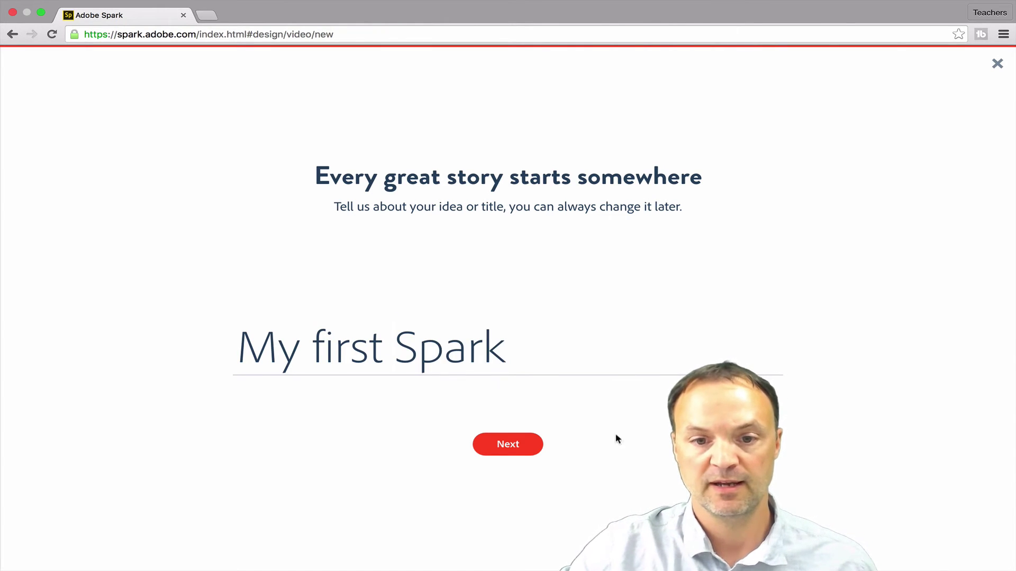
click(526, 446)
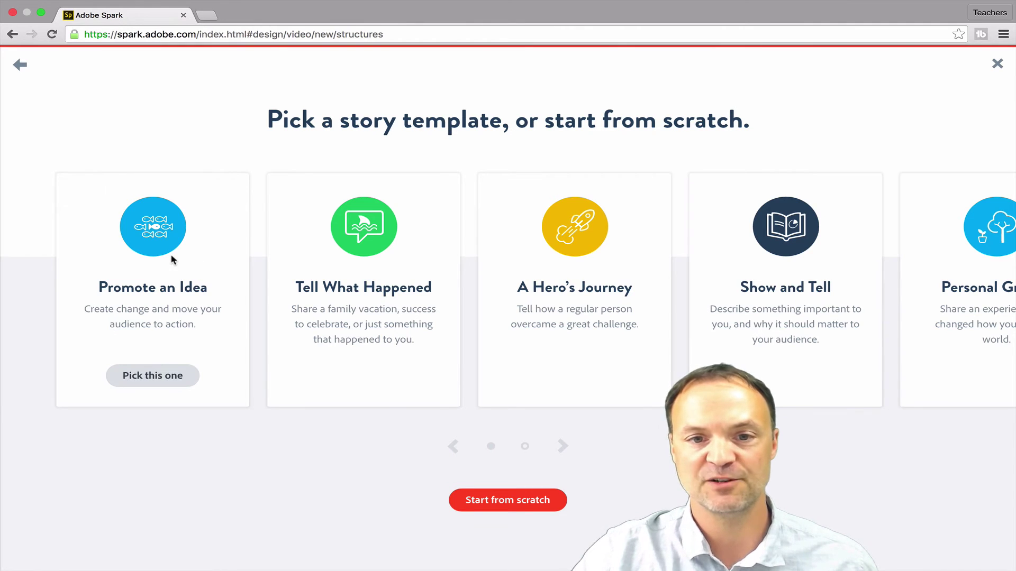
Browse the story templates and pick Tell What Happened for the video
scroll(172, 259, right, 10)
scroll(387, 292, left, 10)
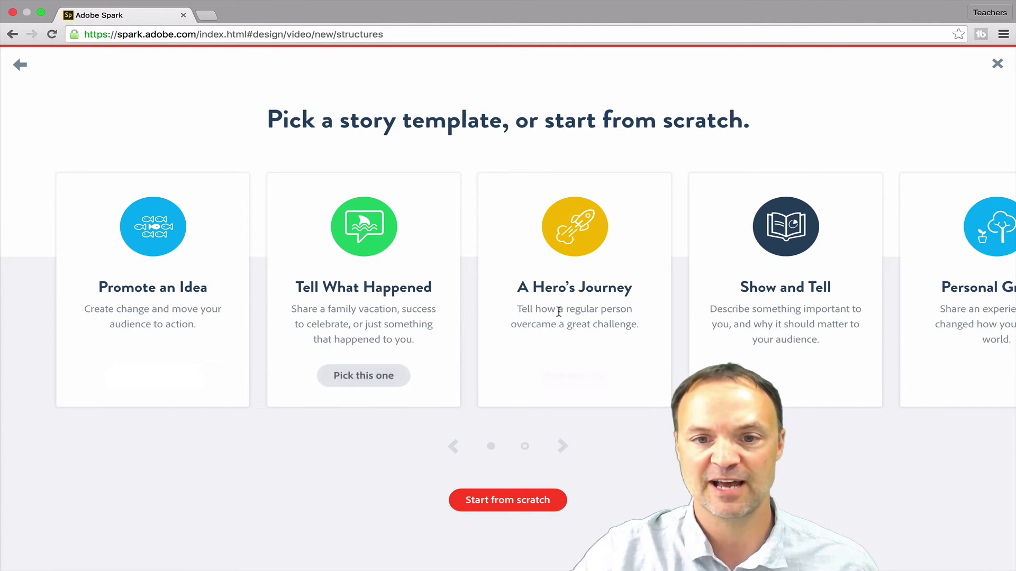
scroll(582, 312, right, 5)
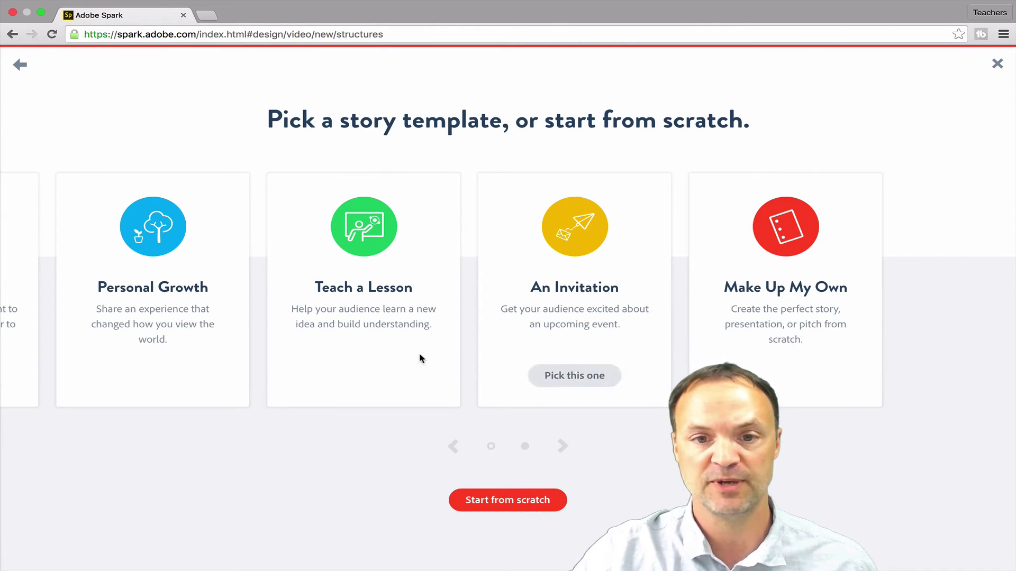
scroll(497, 350, left, 5)
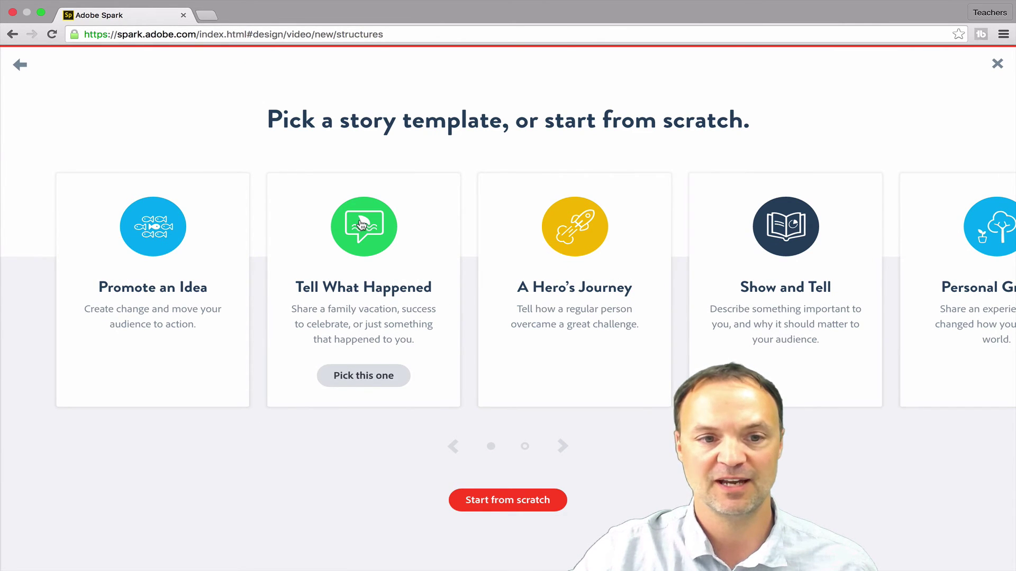
click(357, 363)
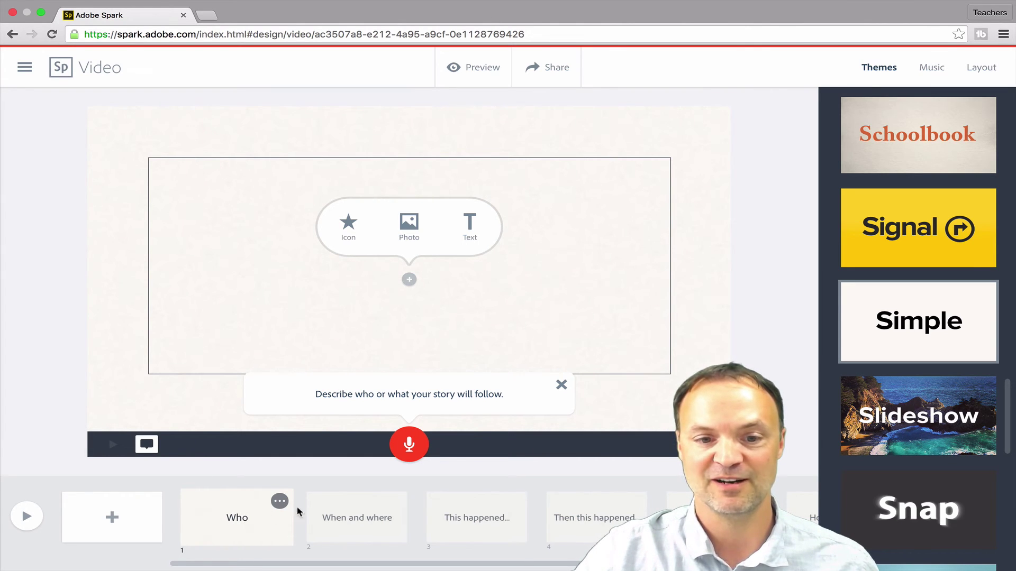
Look through the Who and When and where scenes, ending on When and where
click(328, 516)
click(242, 515)
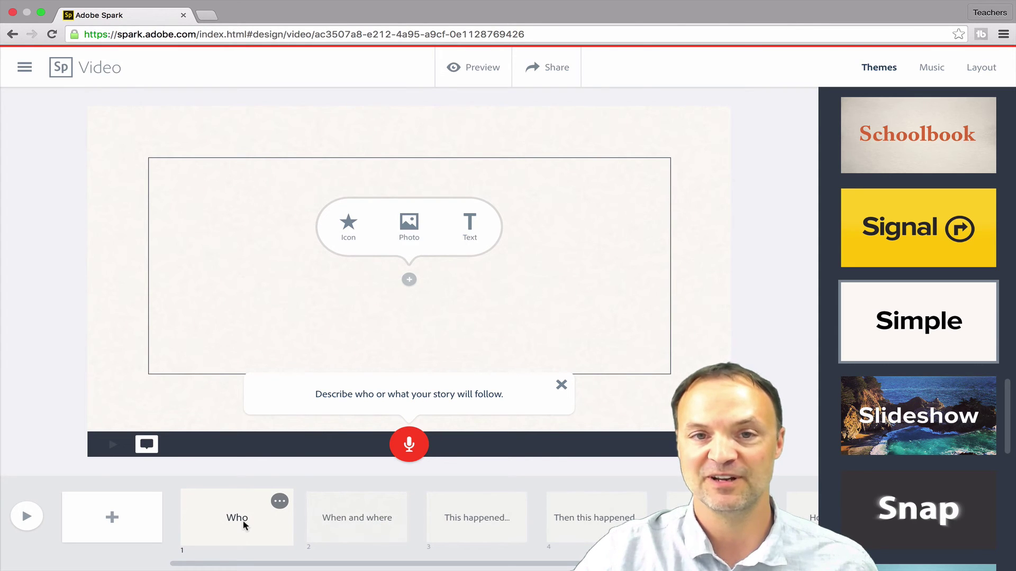
click(349, 524)
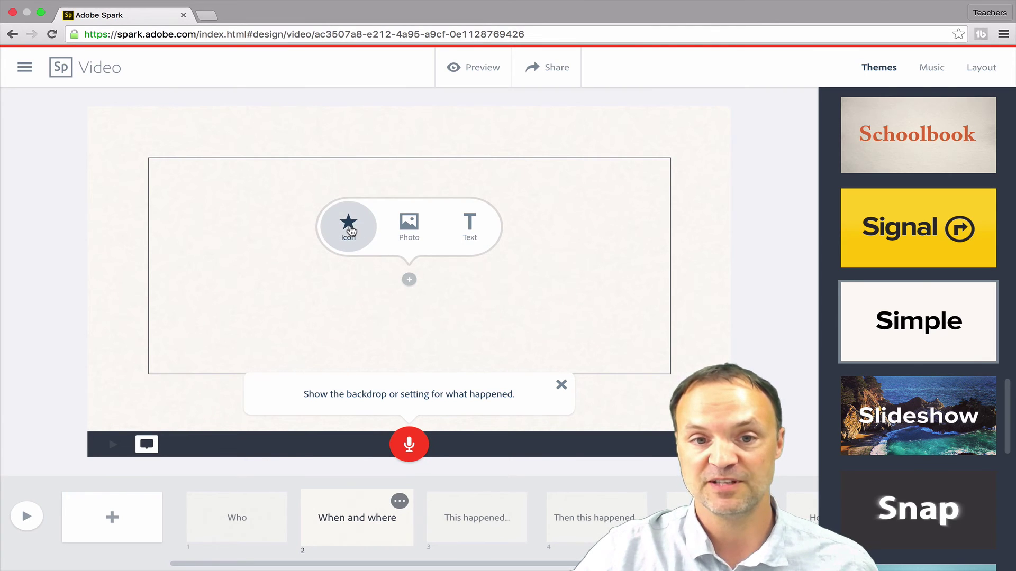
Place a black fedora icon, found by searching 'Hat', on the Who slide
click(261, 521)
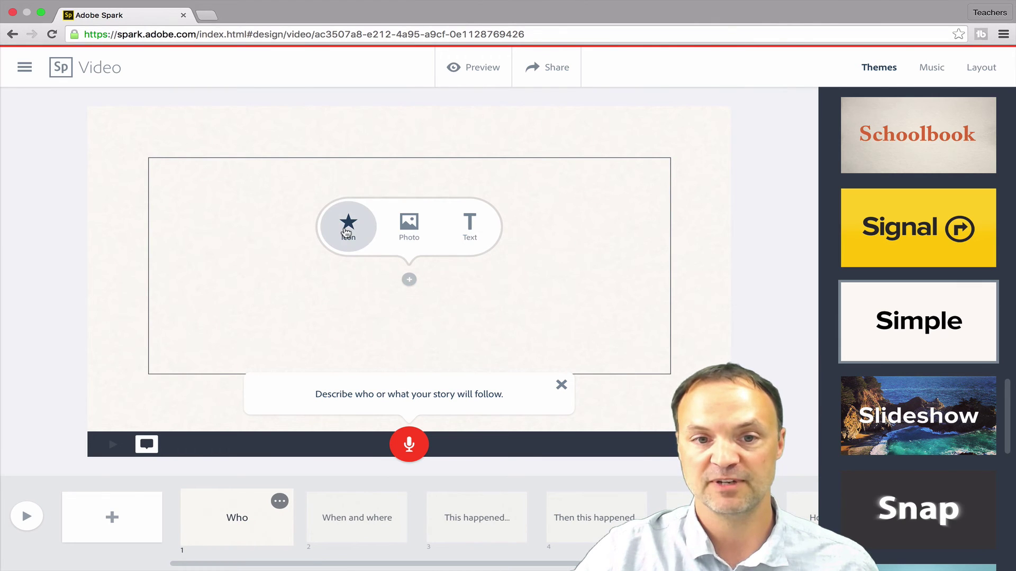
click(347, 230)
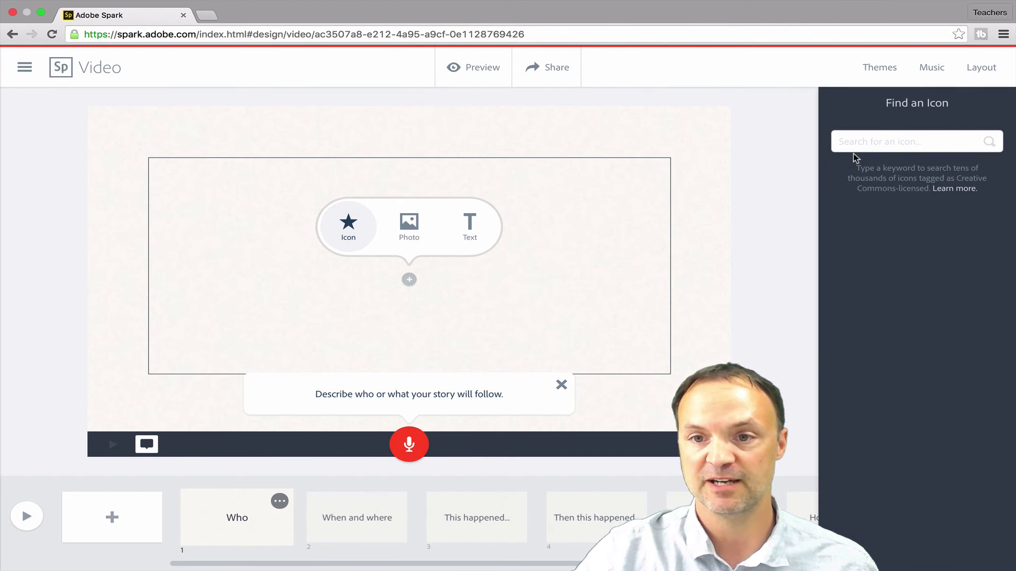
text(H)
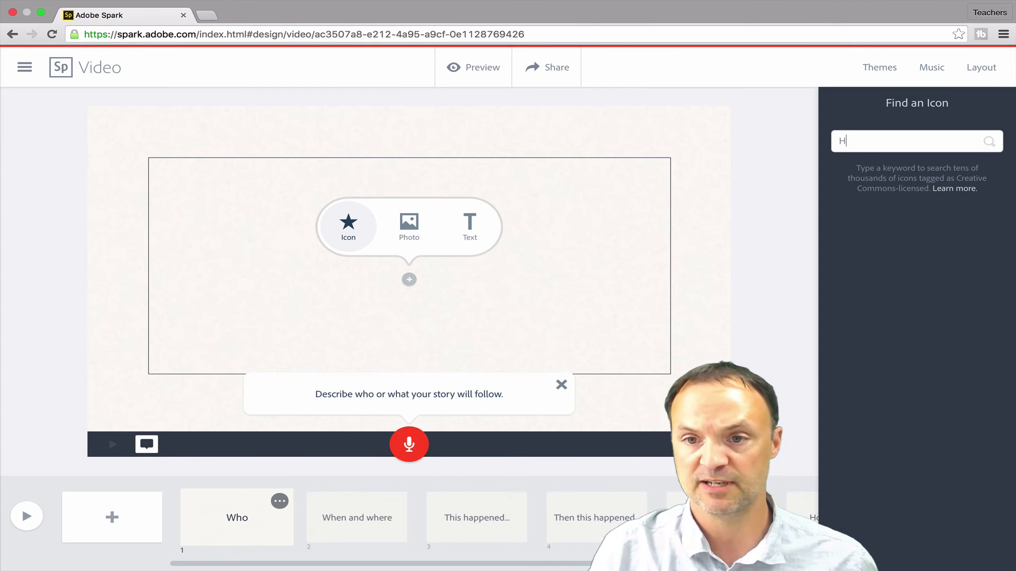
text(at)
key(Return)
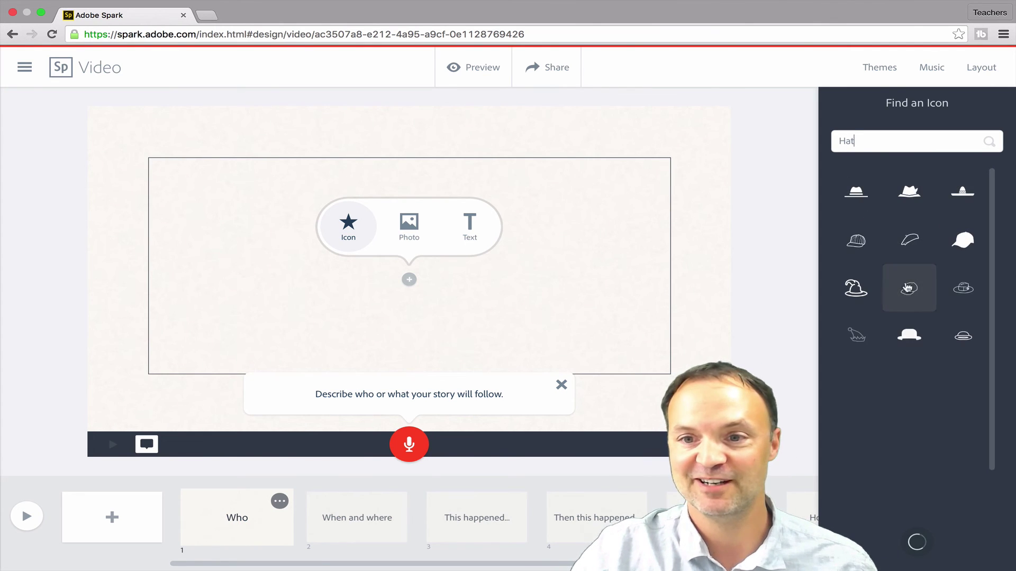
scroll(906, 320, down, 2)
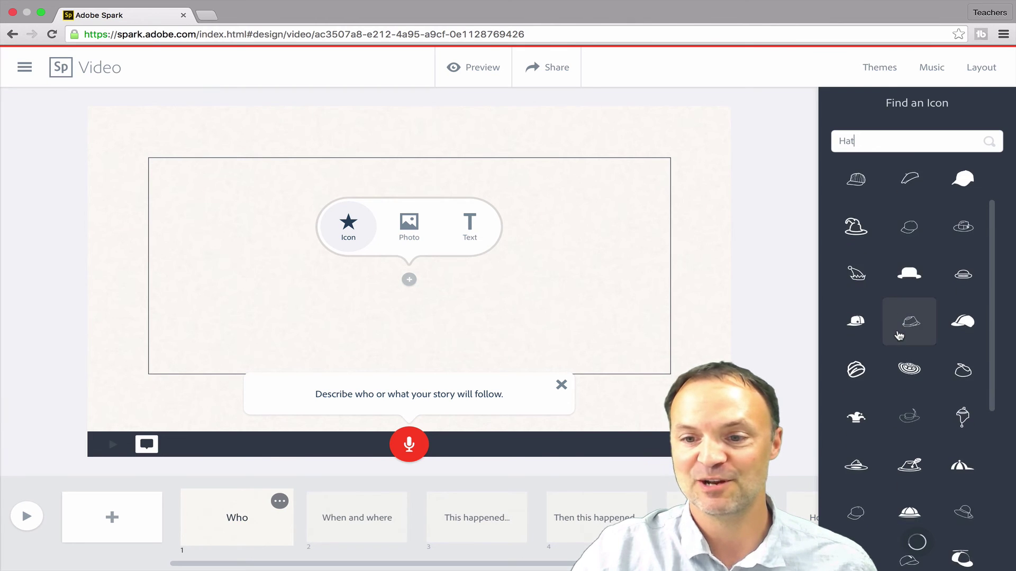
scroll(903, 328, up, 2)
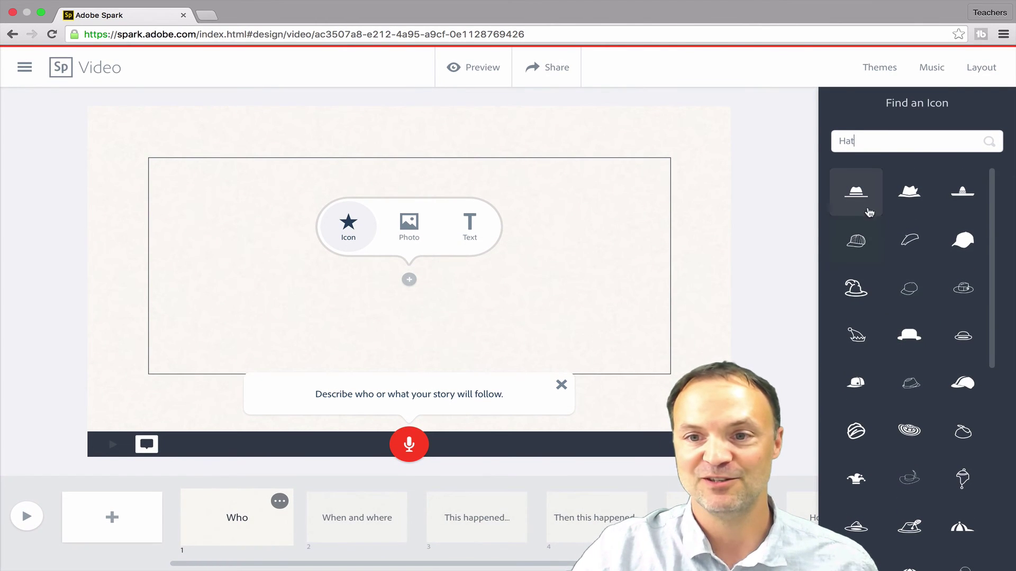
click(857, 197)
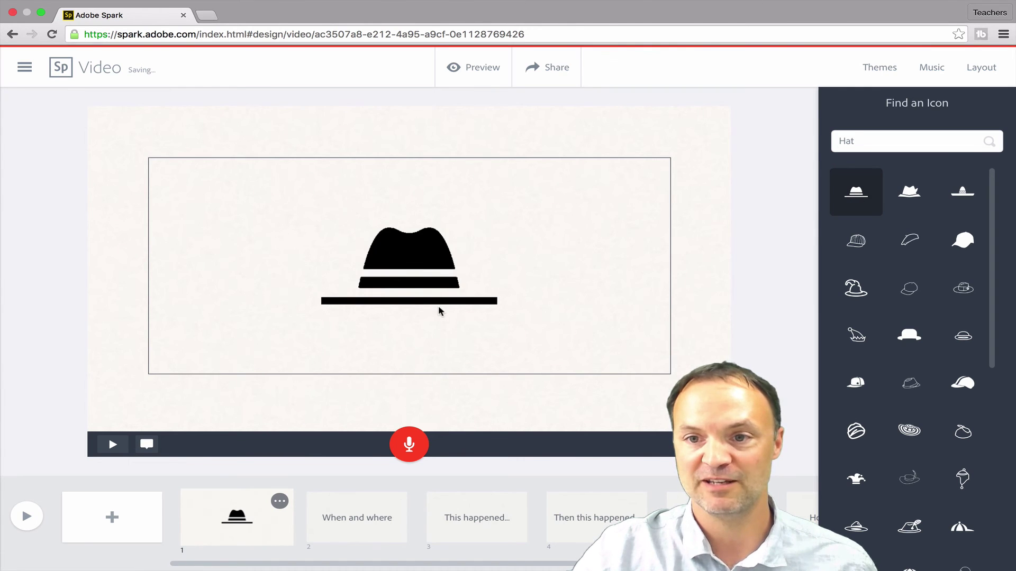
Put a red top hat photo from a 'hat' web search on the When and where slide
click(378, 523)
click(409, 222)
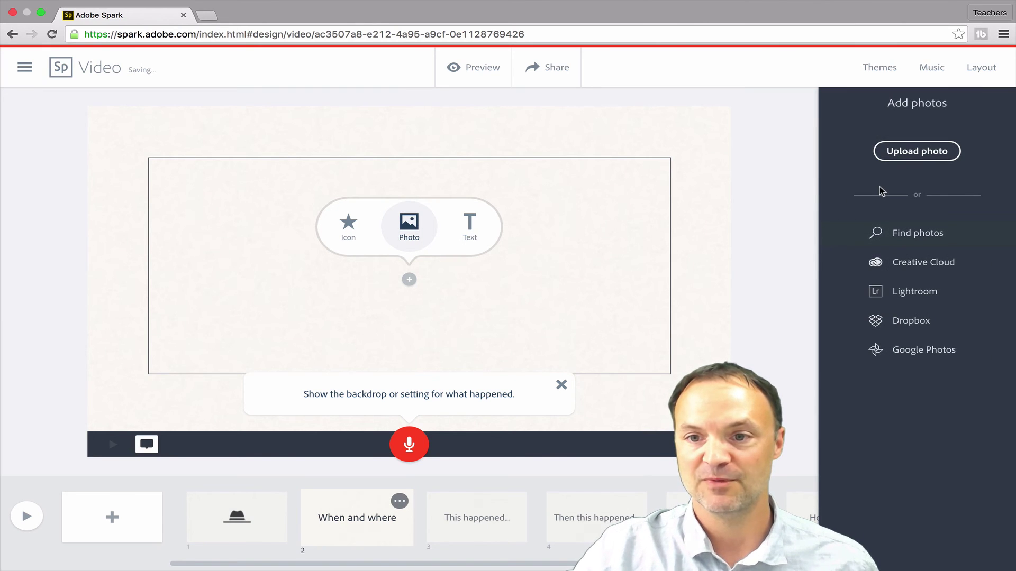
click(907, 235)
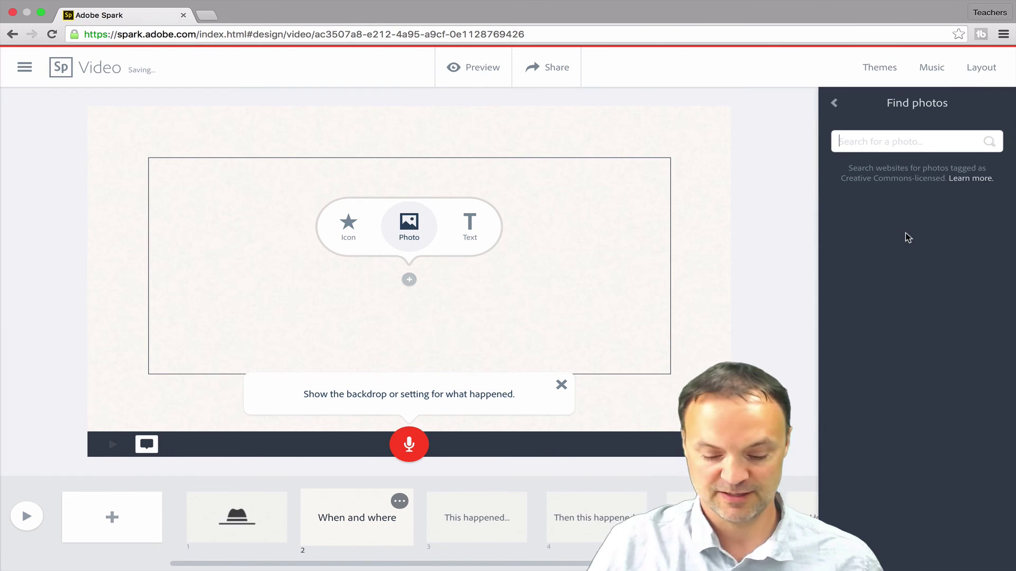
text(hat)
key(Return)
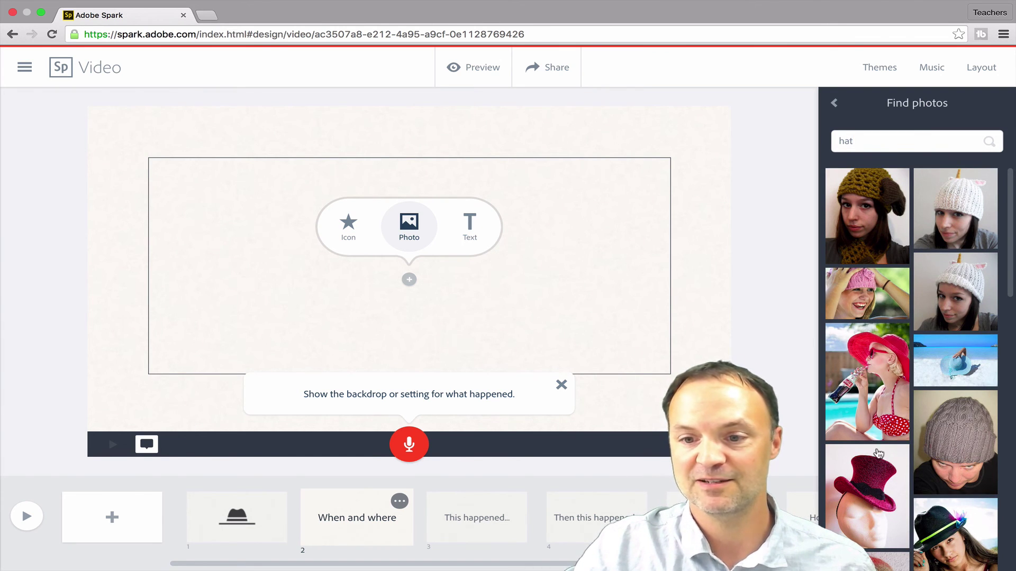
click(878, 452)
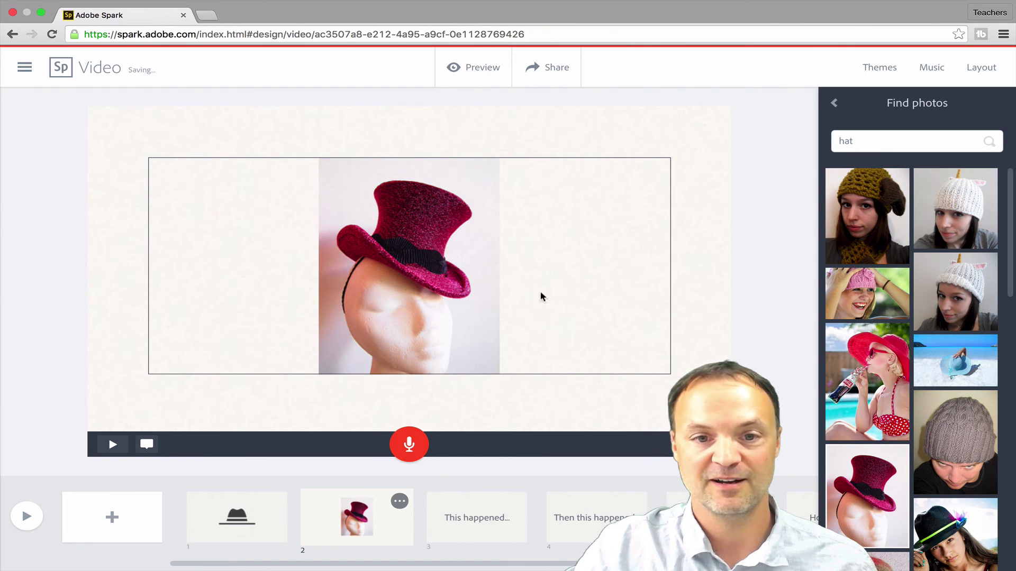
Preview the first hat slide, then view the music tracks with Ukulele Stroll selected
click(237, 523)
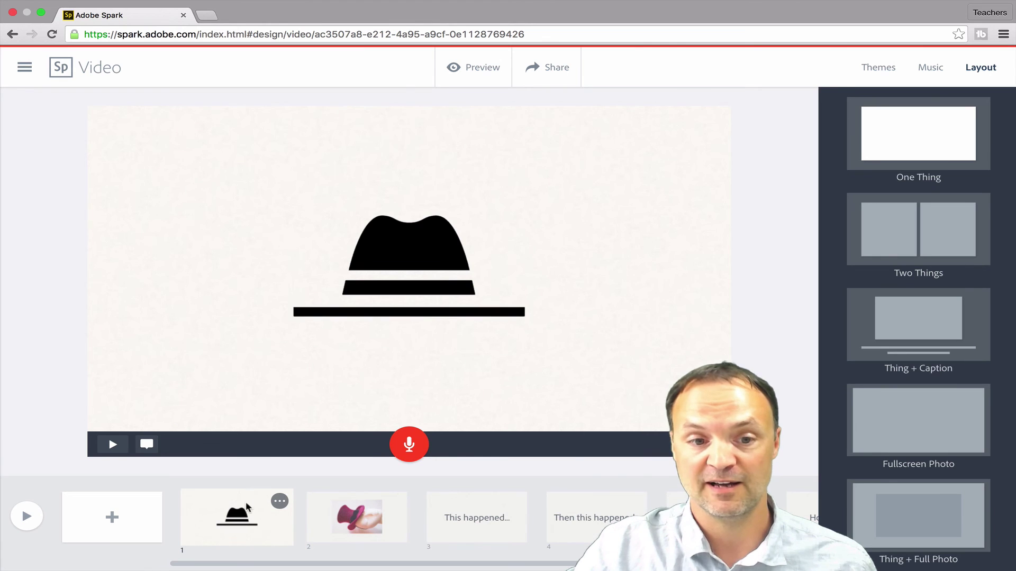
click(114, 446)
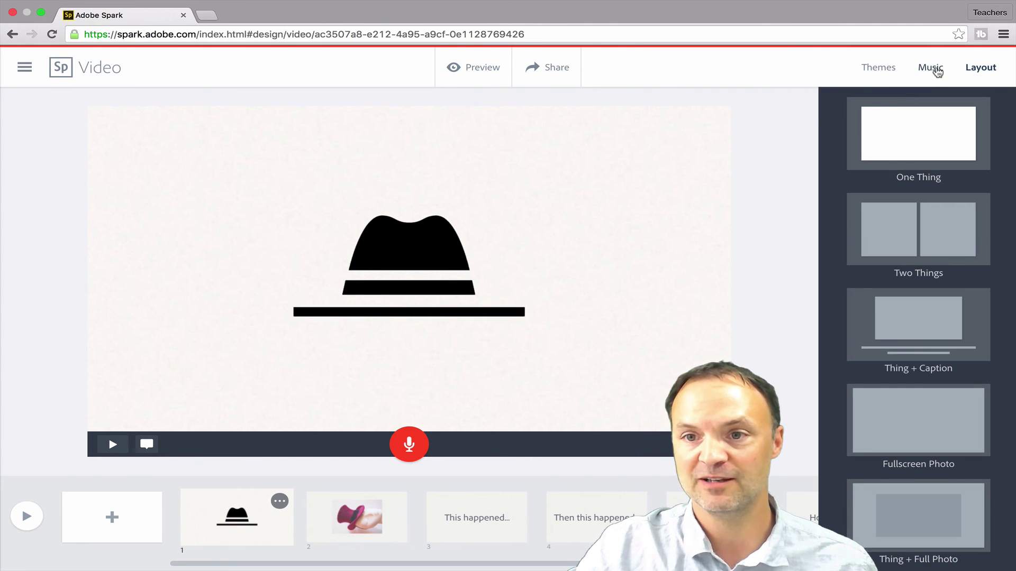
click(934, 70)
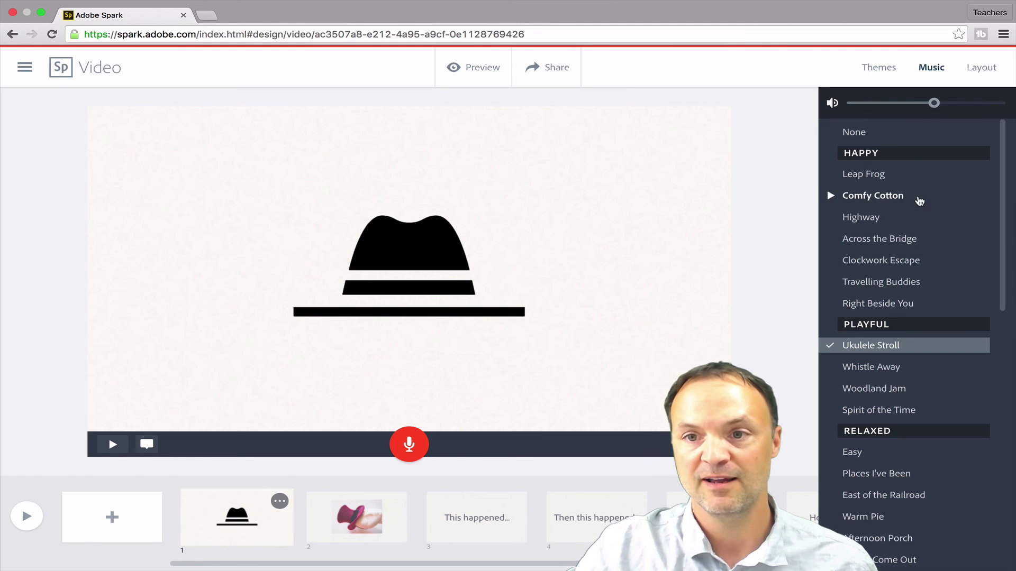
Try the Slideshow theme, then switch the video to the Snap theme with dark grey slides
click(885, 76)
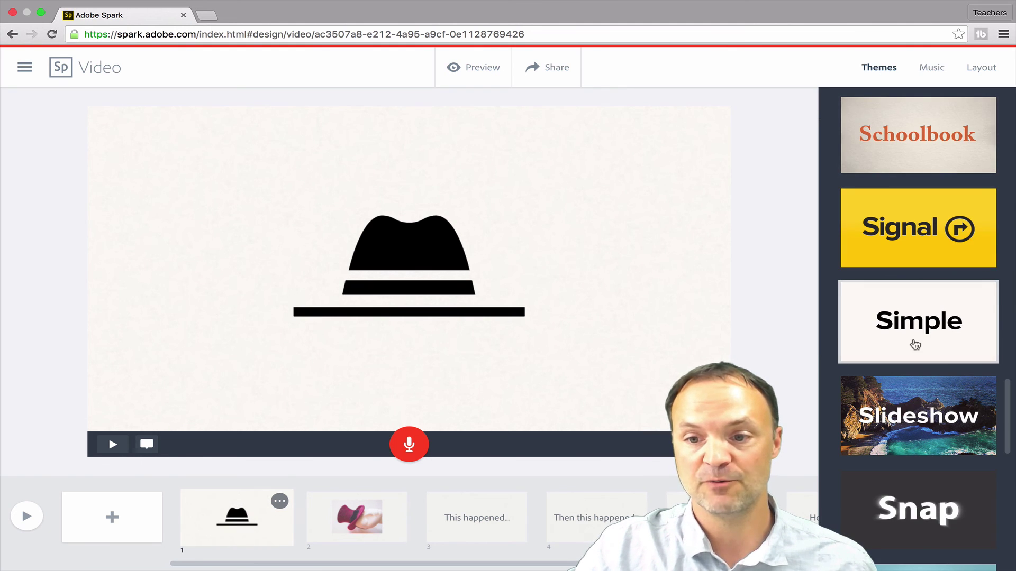
scroll(913, 364, down, 1)
click(913, 364)
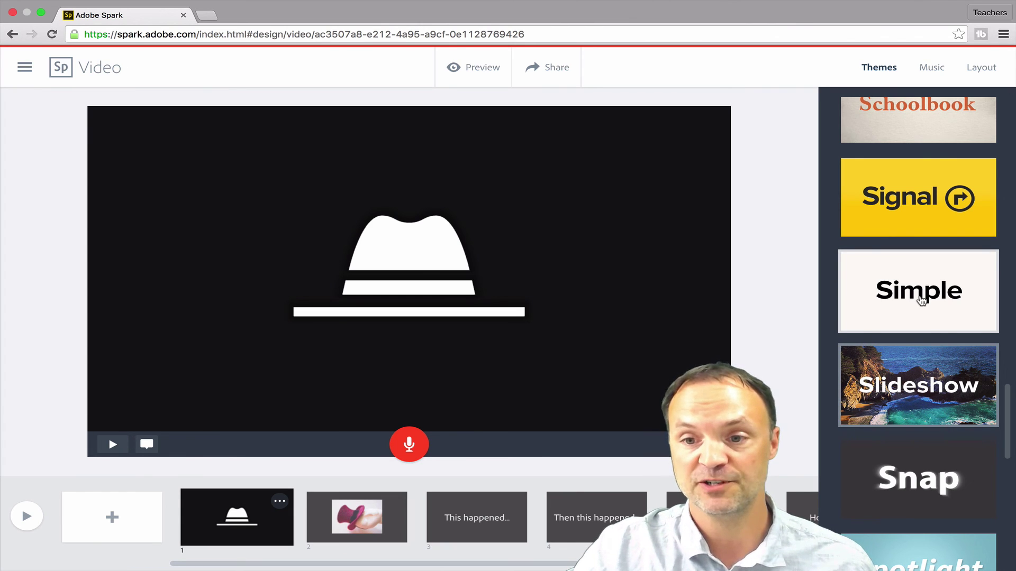
scroll(921, 300, down, 2)
click(917, 443)
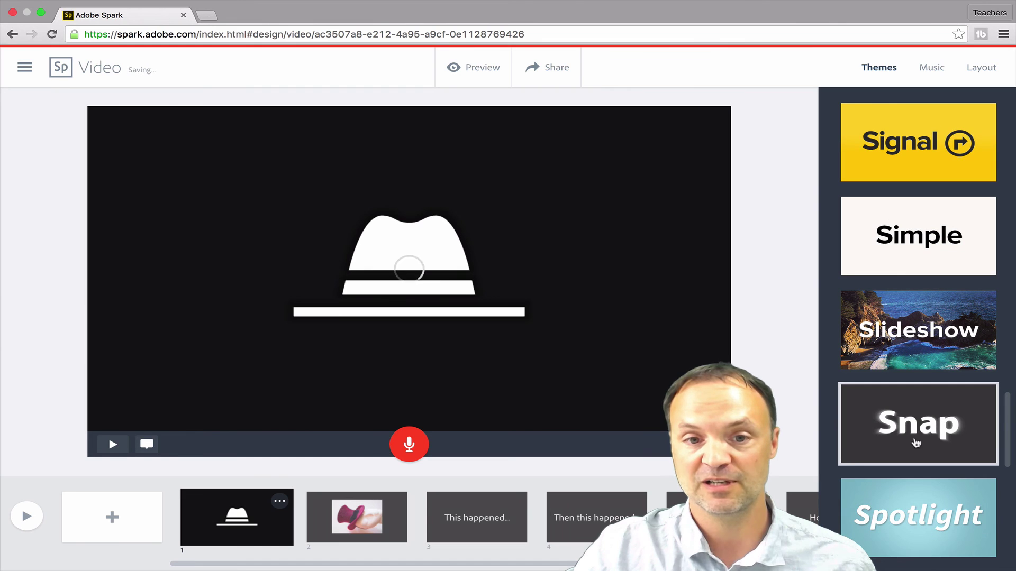
scroll(917, 443, down, 2)
scroll(931, 296, up, 6)
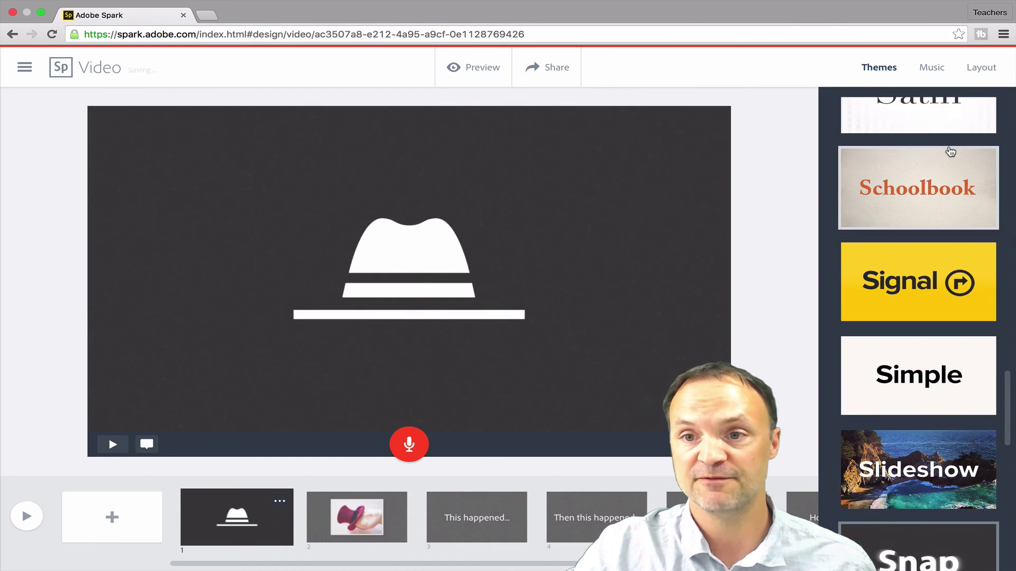
Give the hat slide the Thing + Caption layout and open the video's Share dialog
click(979, 69)
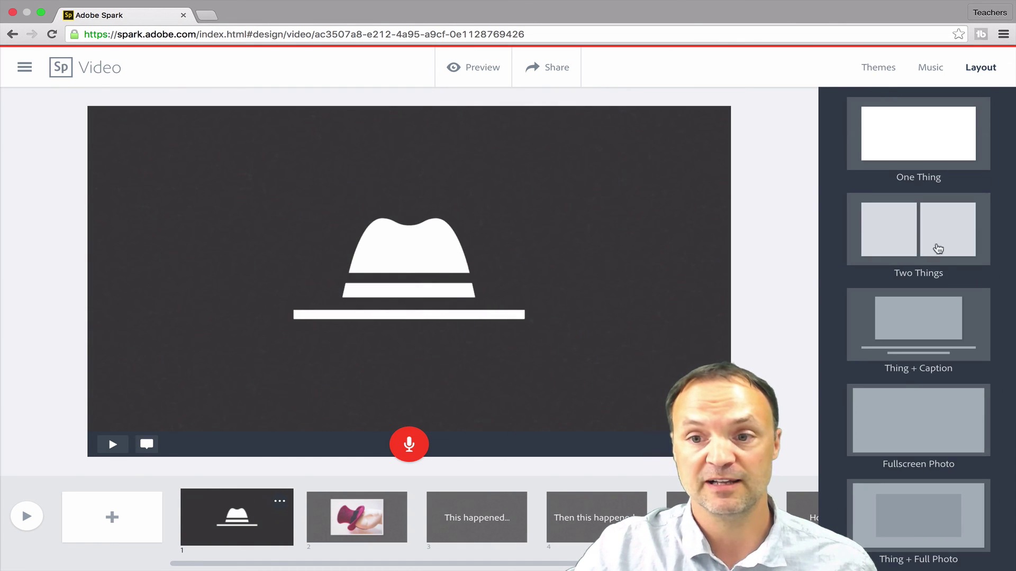
click(932, 246)
click(928, 353)
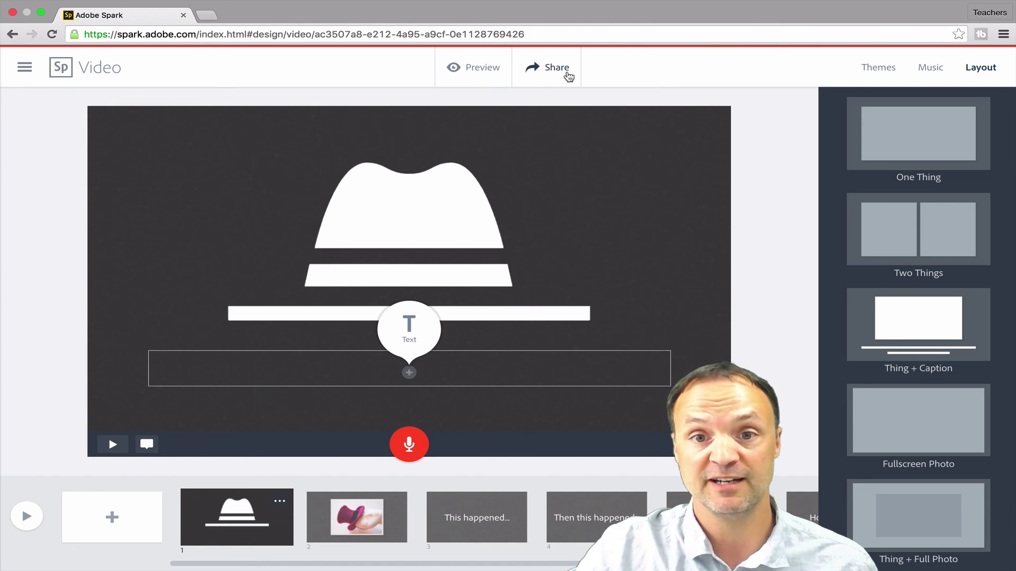
click(566, 77)
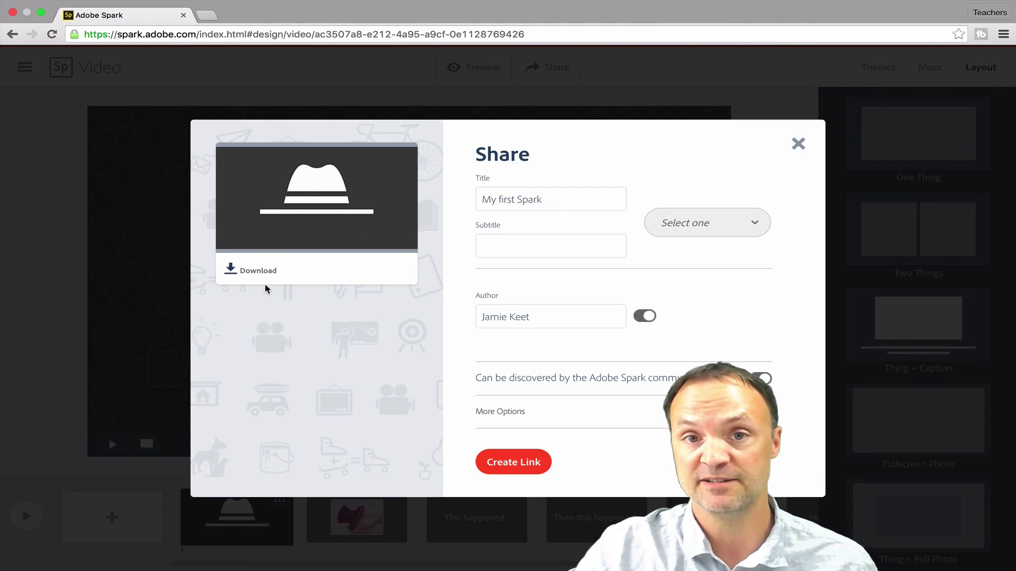
click(798, 144)
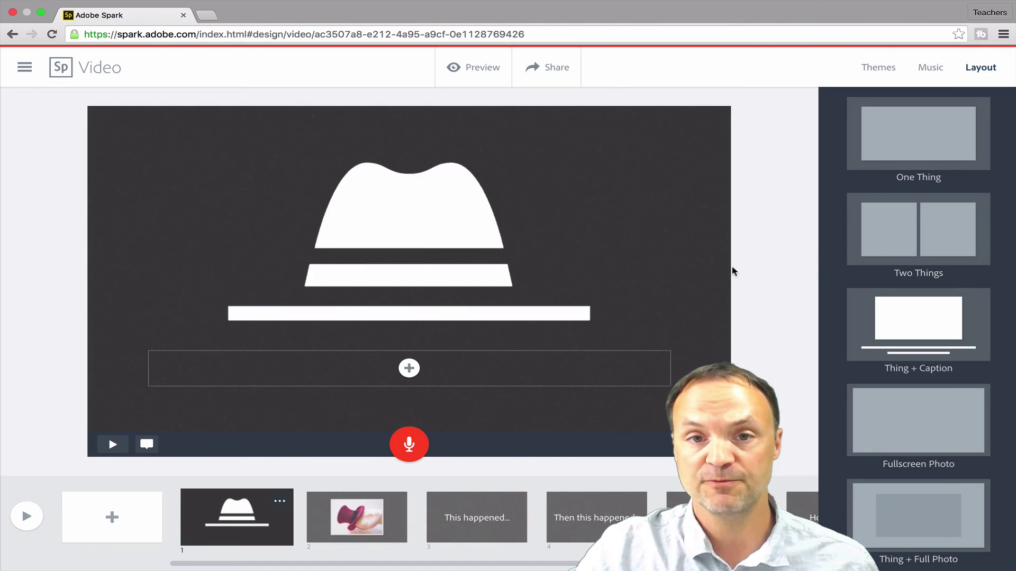